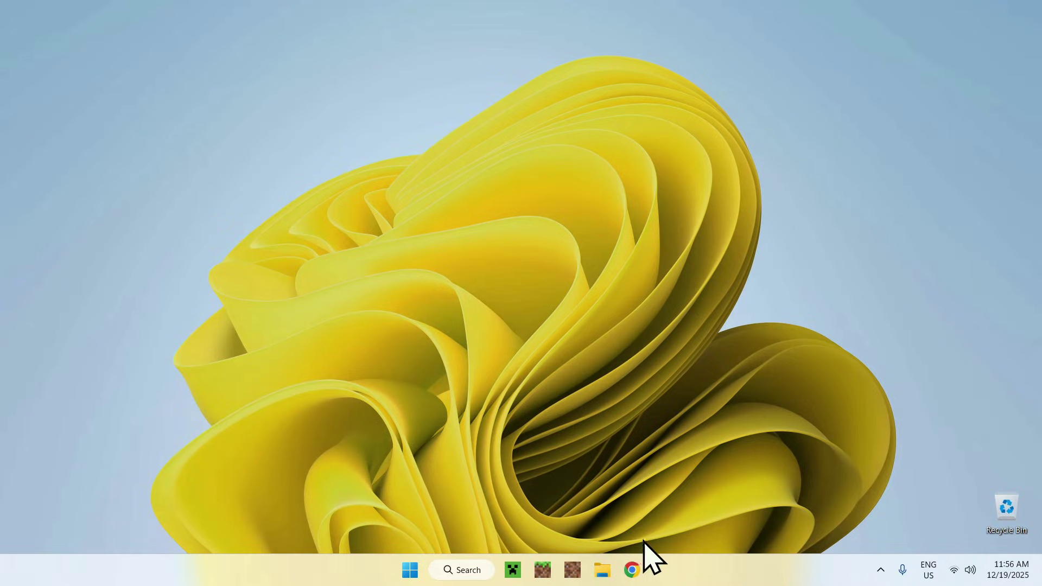
Search Google for 'Modrinth' in a new Chrome window and go to modrinth.com
{"action": "left_click", "coordinate": [632, 568]}
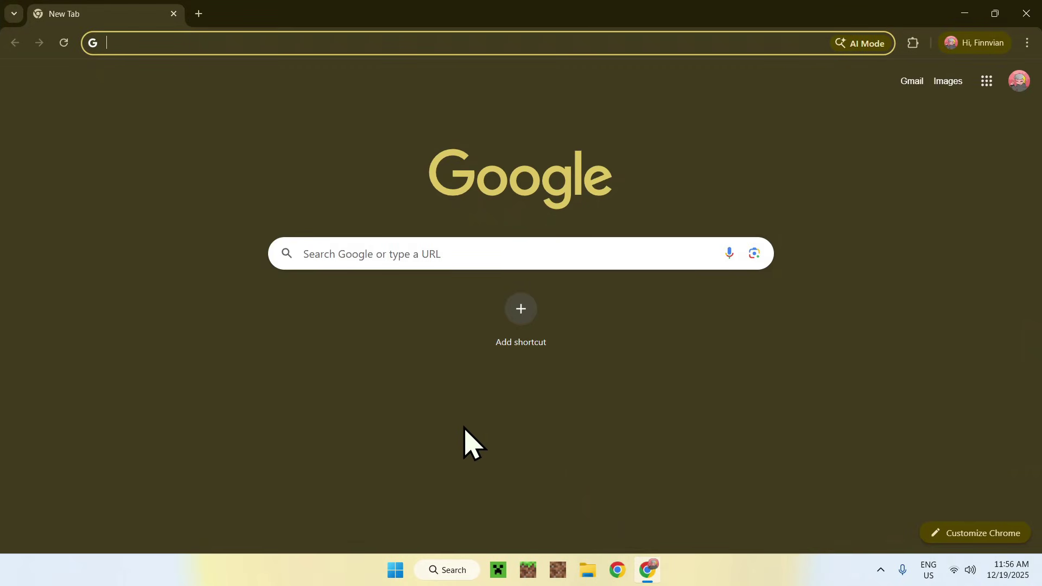
{"action": "left_click", "coordinate": [563, 260]}
{"action": "type", "text": "Modrinth"}
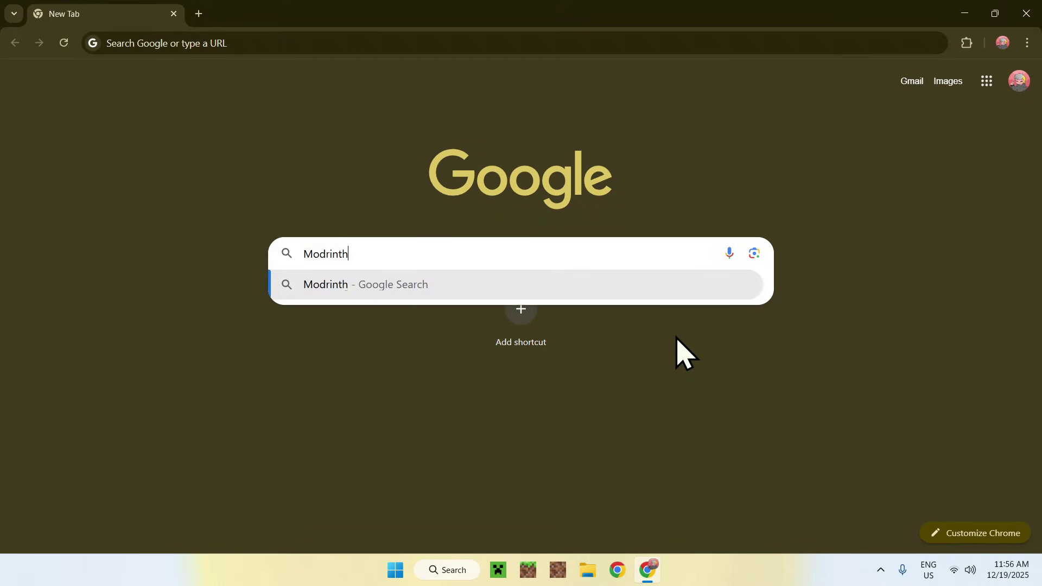
{"action": "key", "text": "Return"}
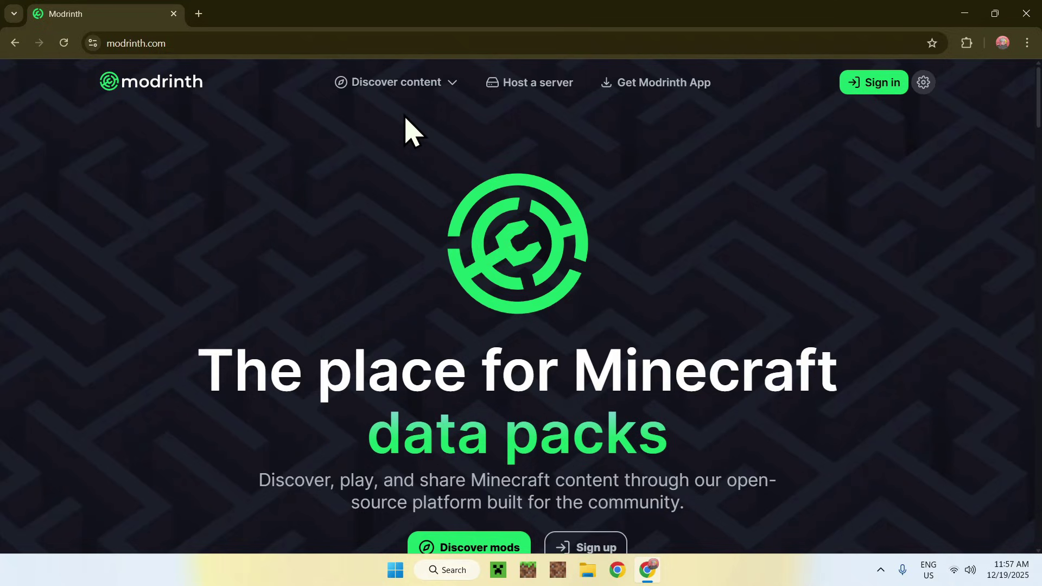
{"action": "left_click", "coordinate": [393, 87]}
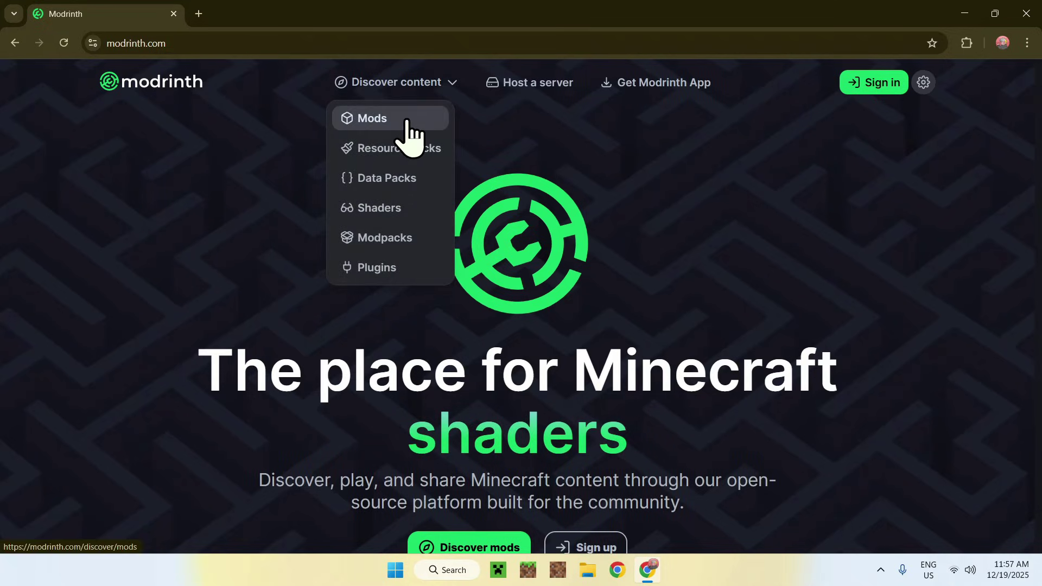
Search the Modrinth Mods catalogue for 'Controlify' and open its mod page
{"action": "left_click", "coordinate": [406, 120]}
{"action": "left_click", "coordinate": [432, 163]}
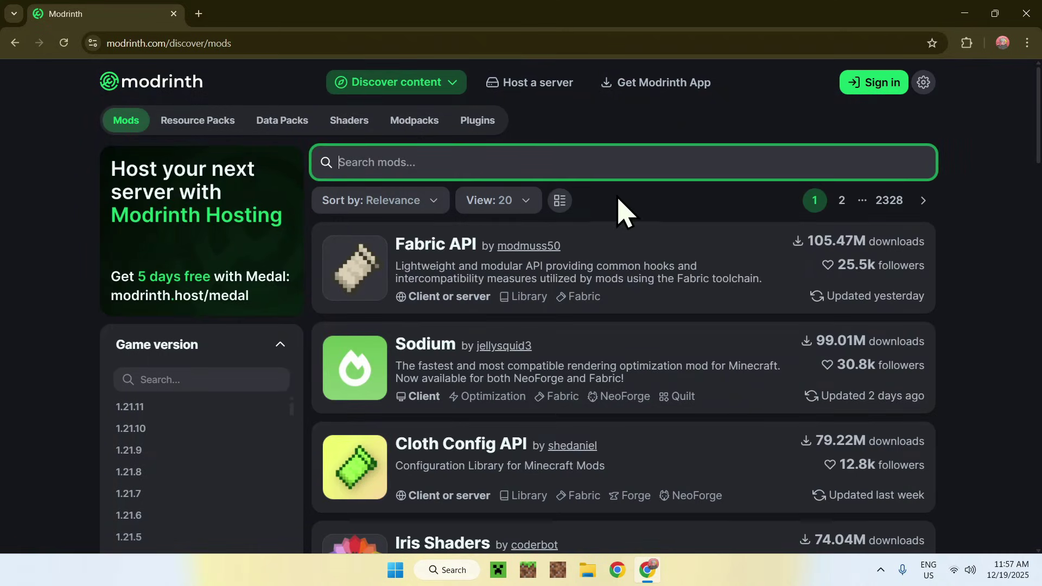
{"action": "type", "text": "Contr"}
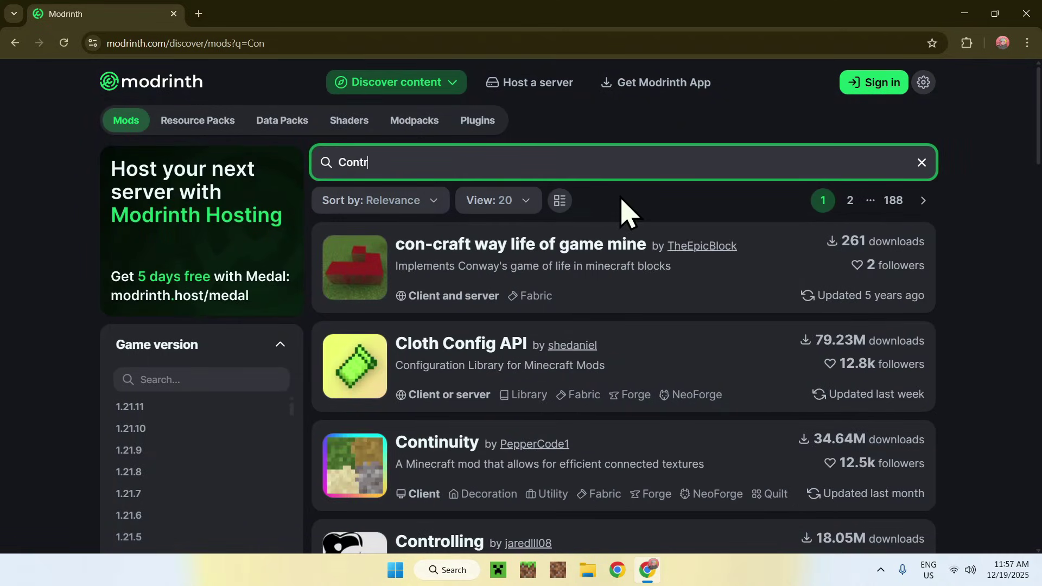
{"action": "type", "text": "olify"}
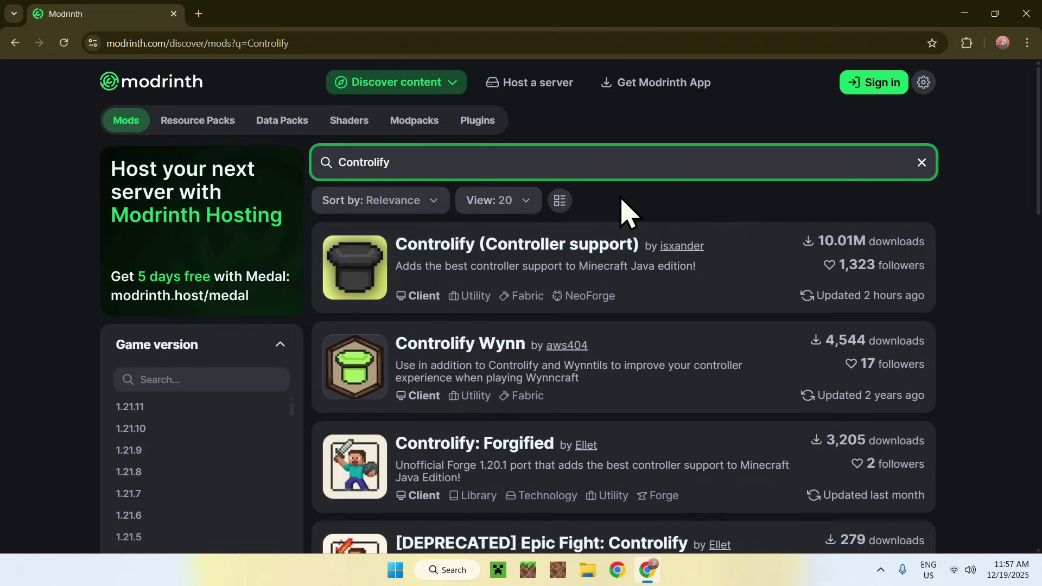
{"action": "left_click", "coordinate": [433, 251]}
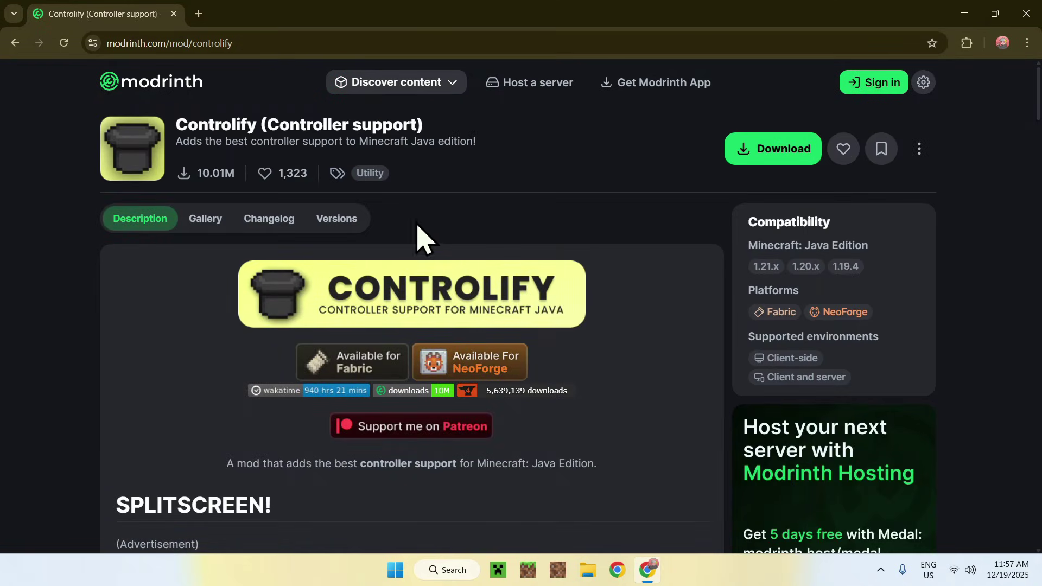
Filter Controlify's versions to 1.21.11 and download the Fabric build
{"action": "left_click", "coordinate": [338, 239]}
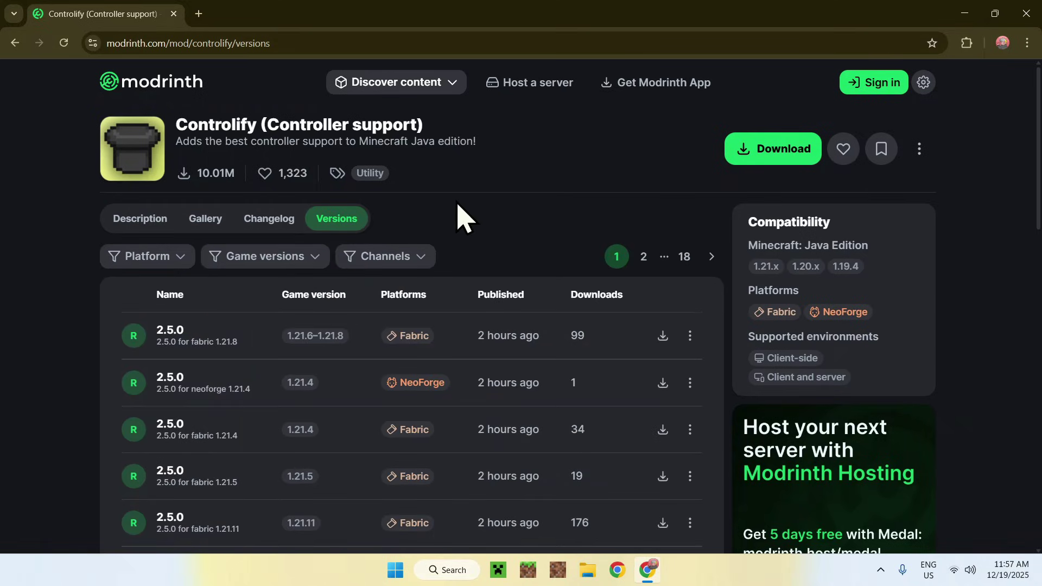
{"action": "left_click", "coordinate": [262, 264]}
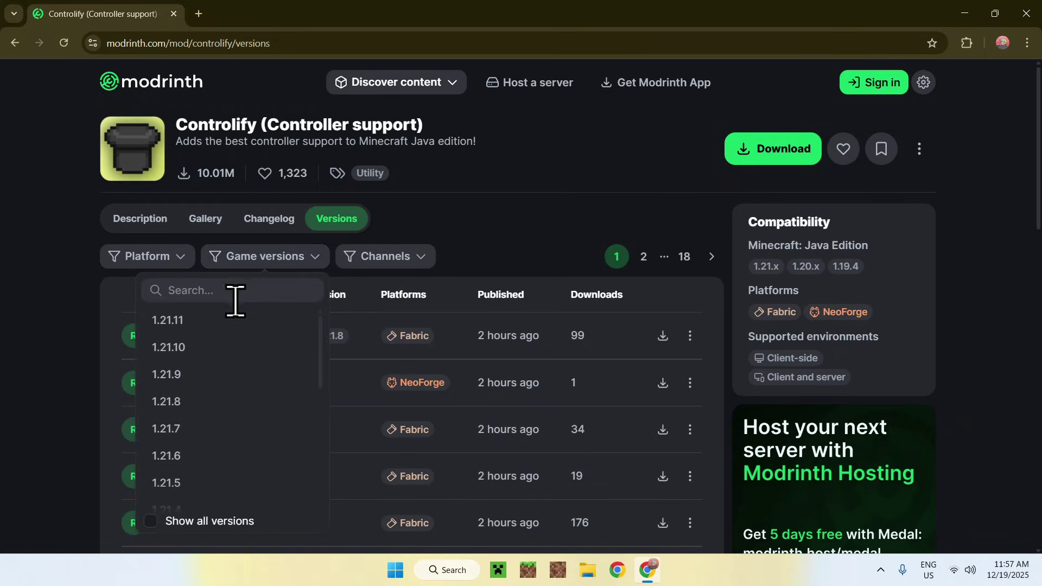
{"action": "left_click", "coordinate": [223, 325]}
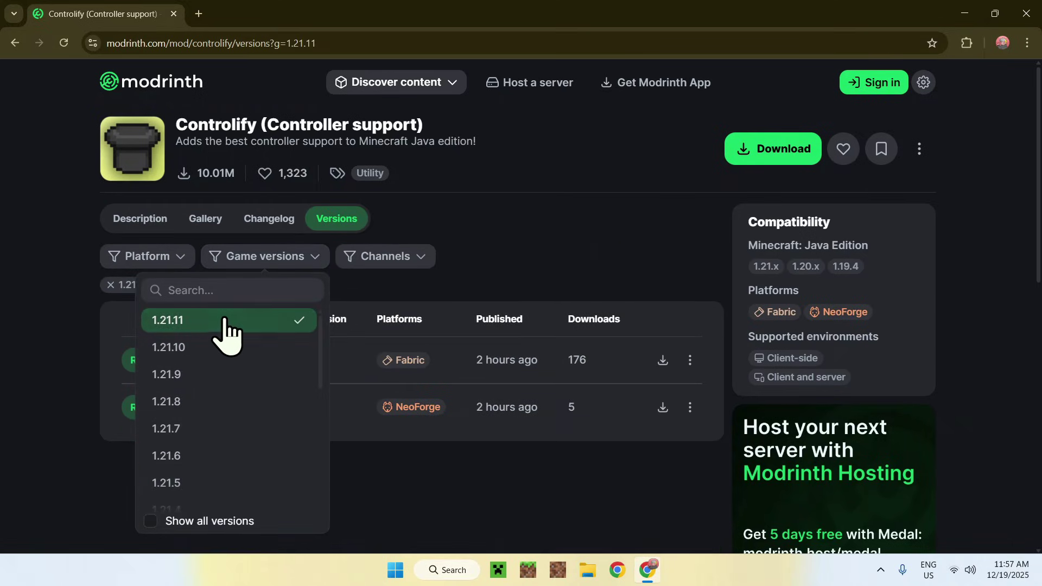
{"action": "left_click", "coordinate": [502, 224]}
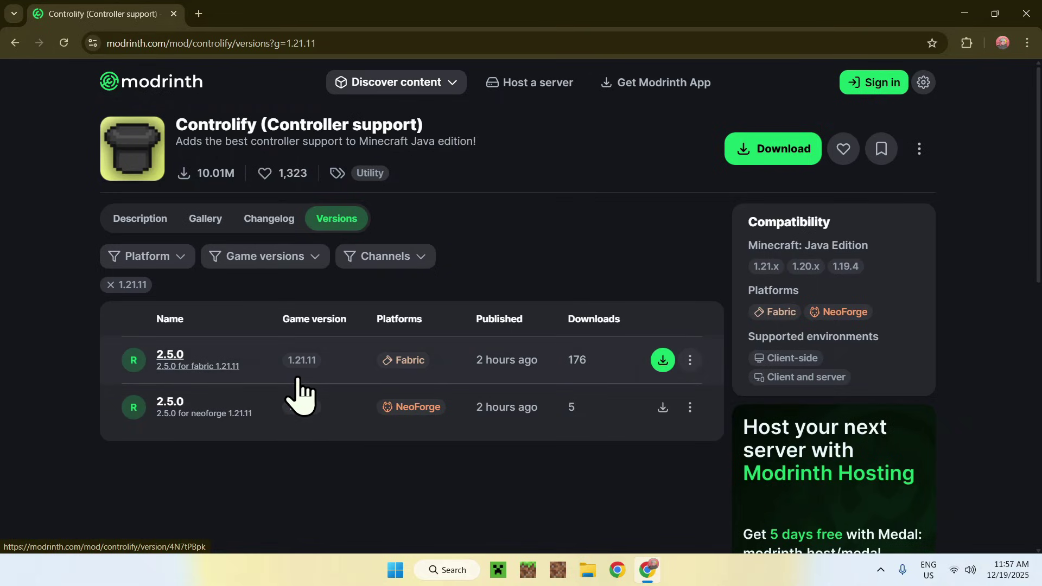
{"action": "left_click", "coordinate": [663, 361]}
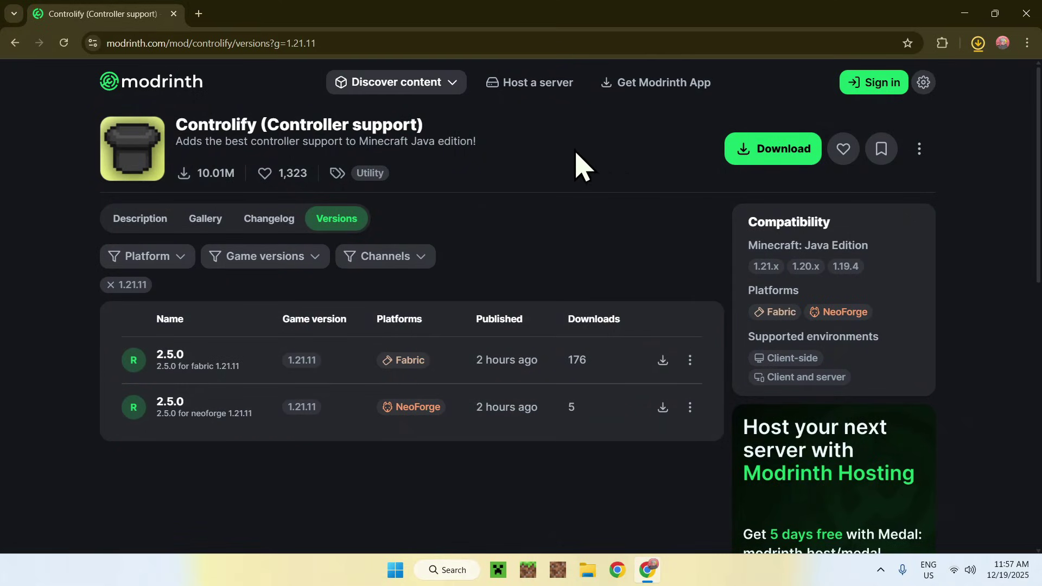
Open the 2.5.0 Fabric 1.21.11 release and follow its required Fabric API dependency
{"action": "left_click", "coordinate": [170, 359]}
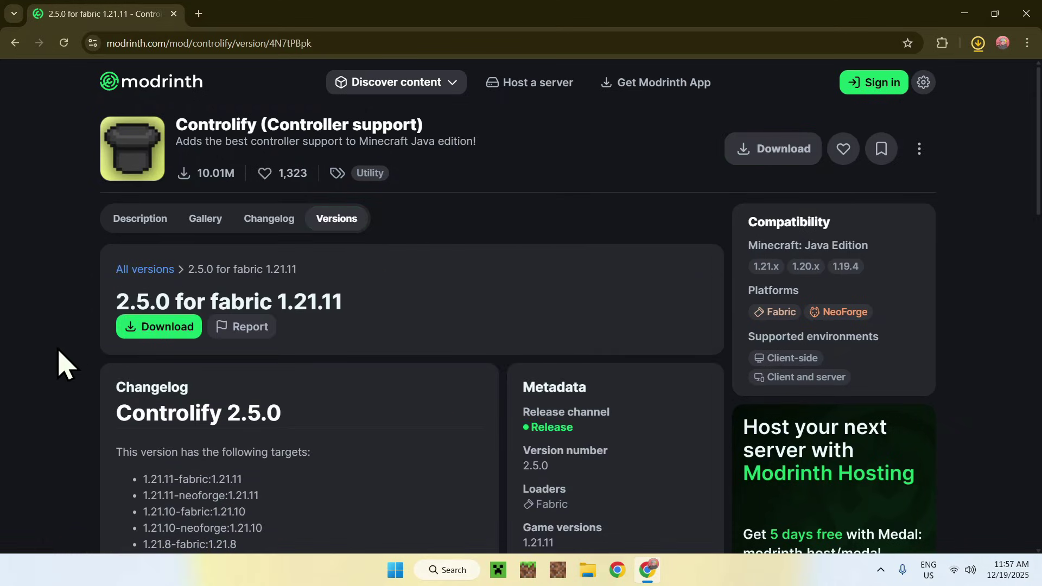
{"action": "scroll", "coordinate": [52, 363], "scroll_direction": "down", "scroll_amount": 10}
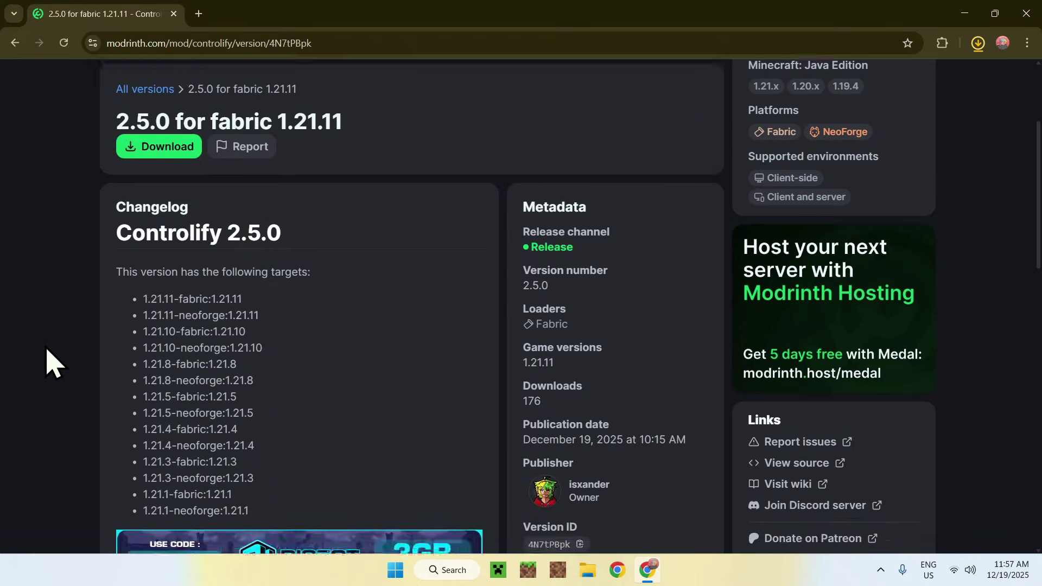
{"action": "scroll", "coordinate": [51, 364], "scroll_direction": "down", "scroll_amount": 7}
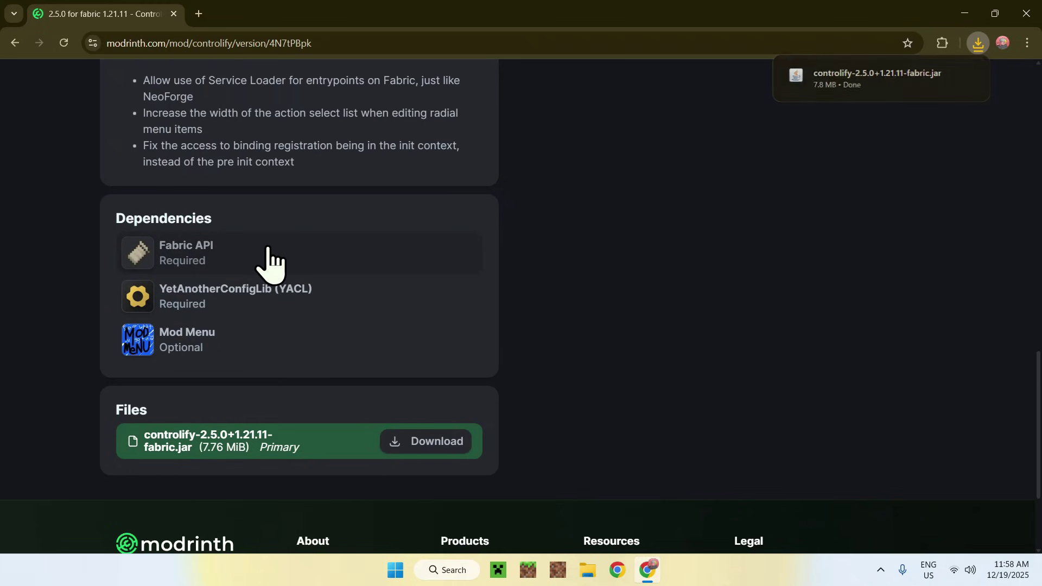
{"action": "left_click", "coordinate": [282, 255]}
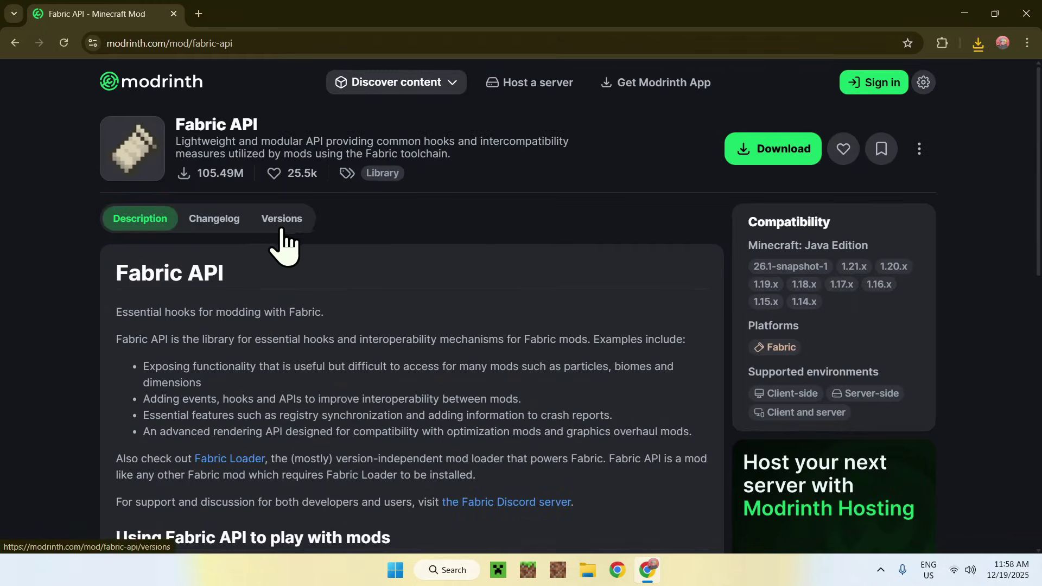
Download Fabric API 0.140.0+1.21.11 from its 1.21.11-filtered versions list, then return to Controlify's dependencies
{"action": "left_click", "coordinate": [280, 228]}
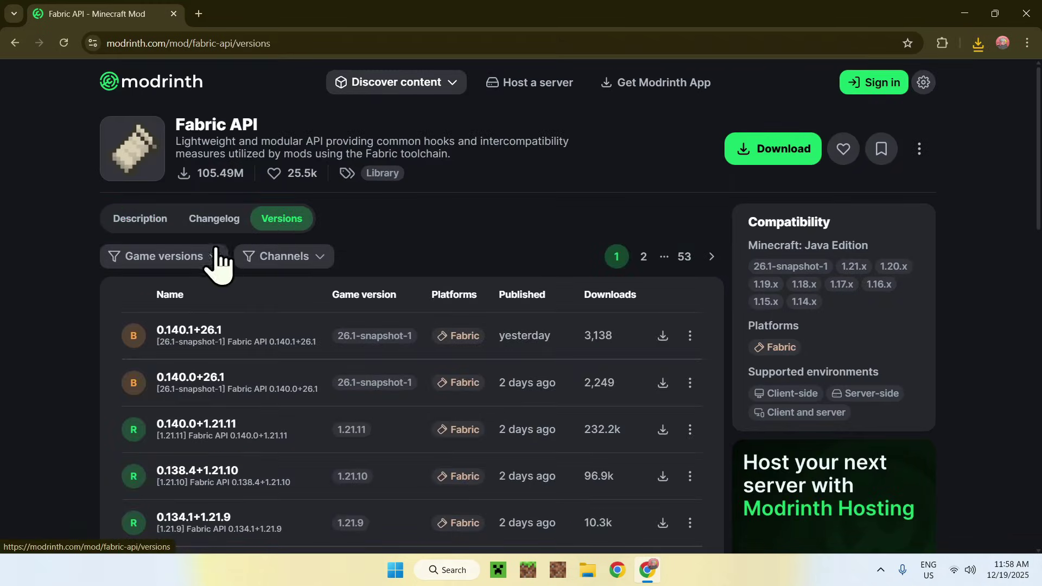
{"action": "left_click", "coordinate": [159, 260]}
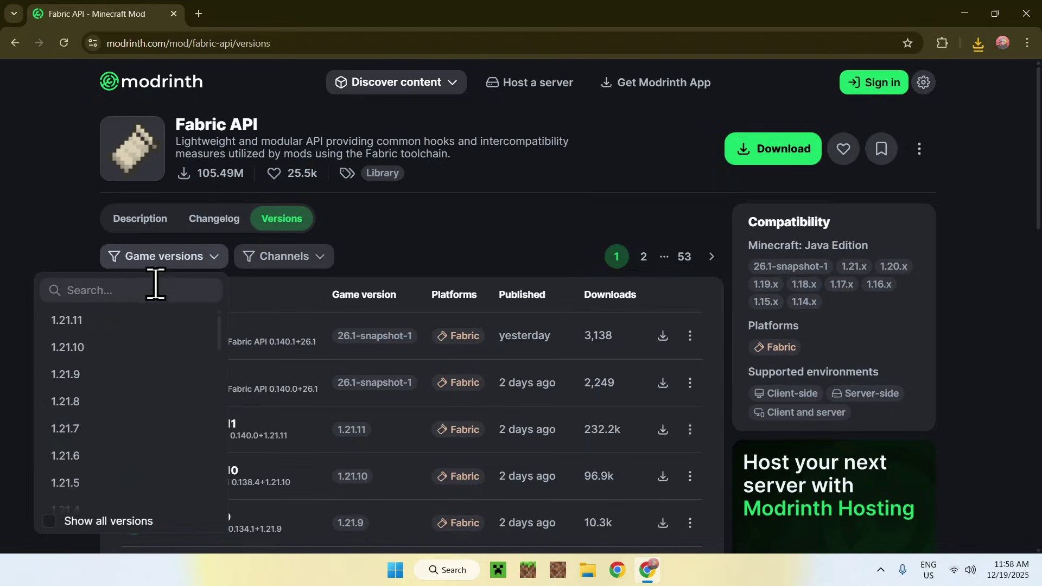
{"action": "left_click", "coordinate": [134, 326]}
{"action": "left_click", "coordinate": [484, 237]}
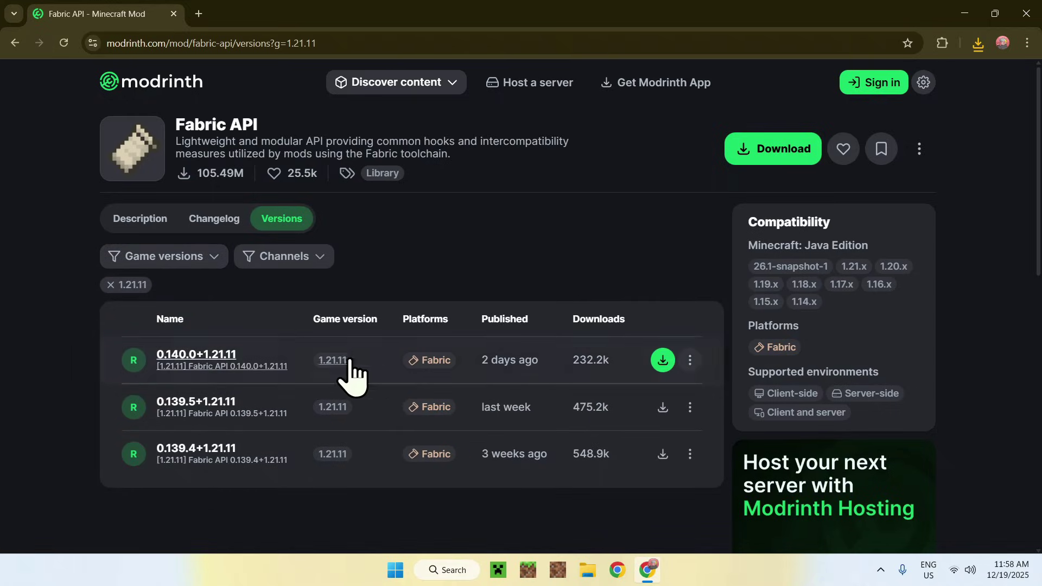
{"action": "left_click", "coordinate": [663, 360]}
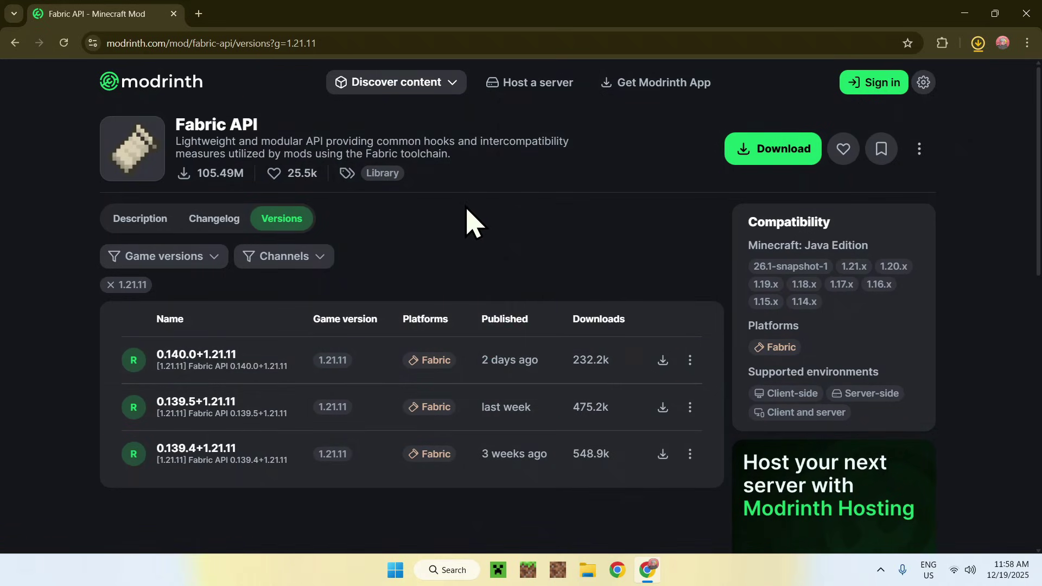
{"action": "left_click", "coordinate": [15, 43]}
{"action": "left_click", "coordinate": [17, 45]}
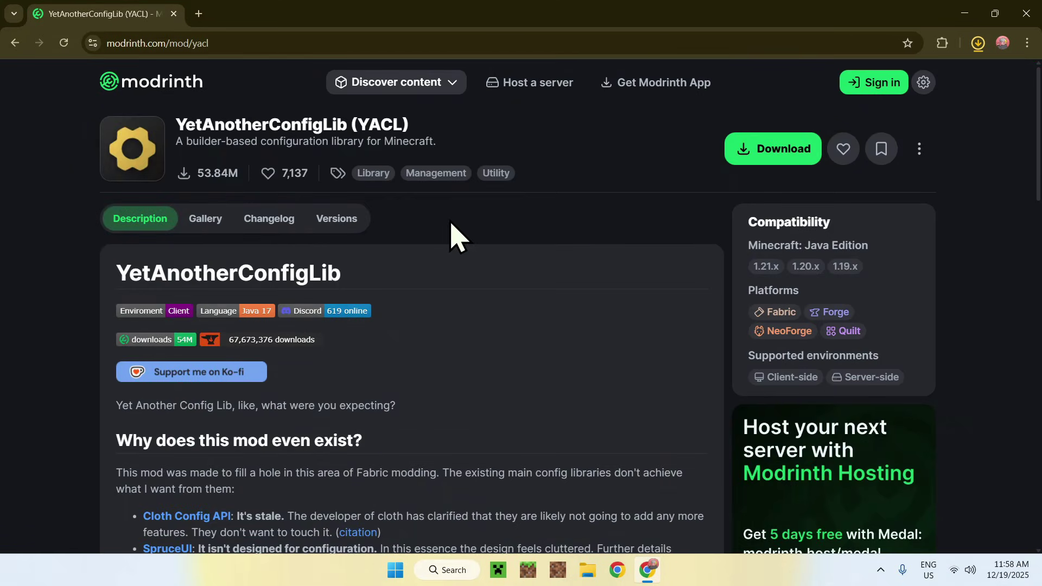
Filter YACL's versions to 1.21.11 and download the 3.8.1+1.21.11-fabric build
{"action": "left_click", "coordinate": [330, 223]}
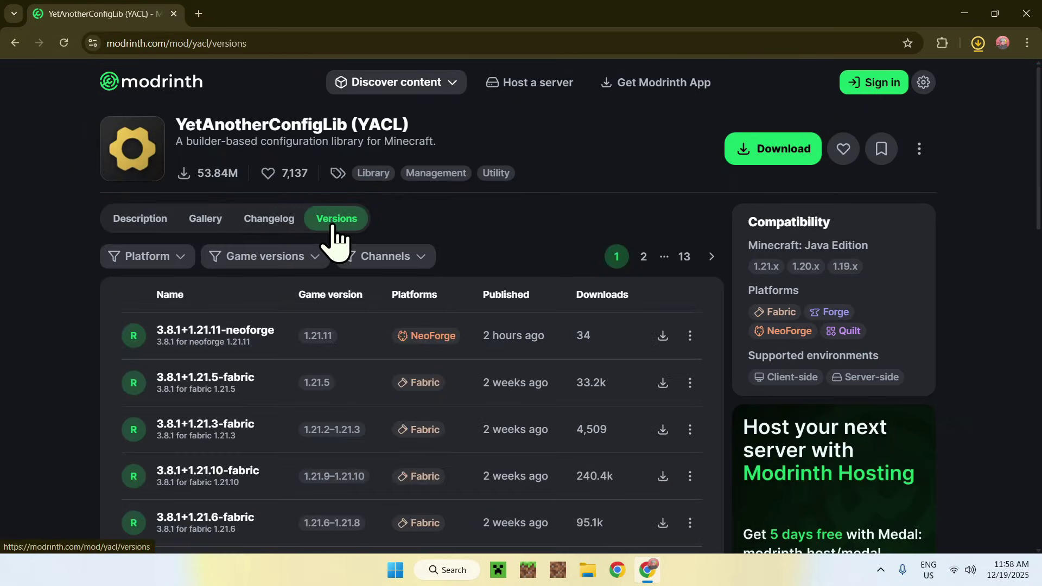
{"action": "left_click", "coordinate": [270, 260]}
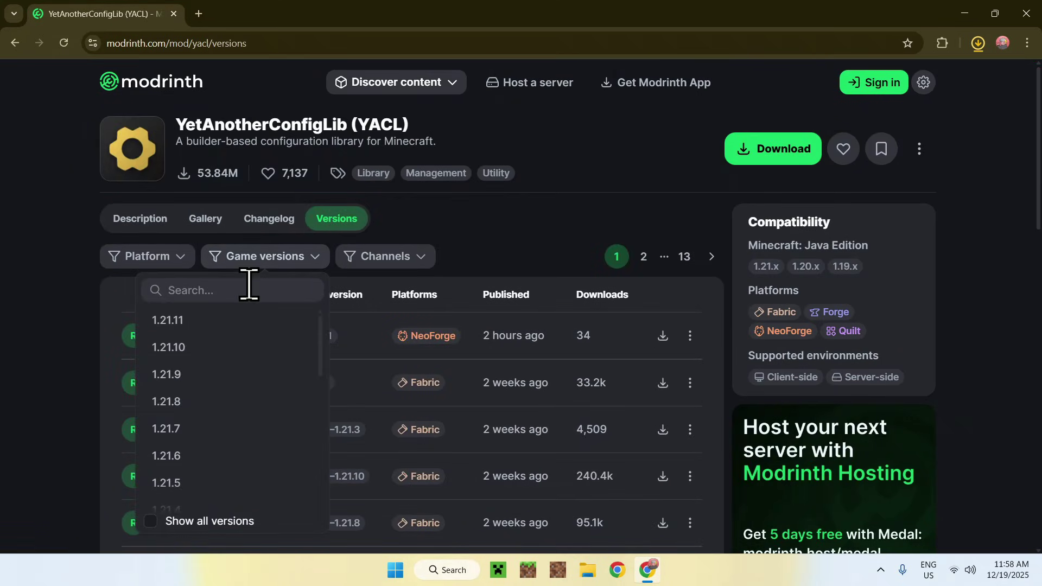
{"action": "left_click", "coordinate": [222, 323]}
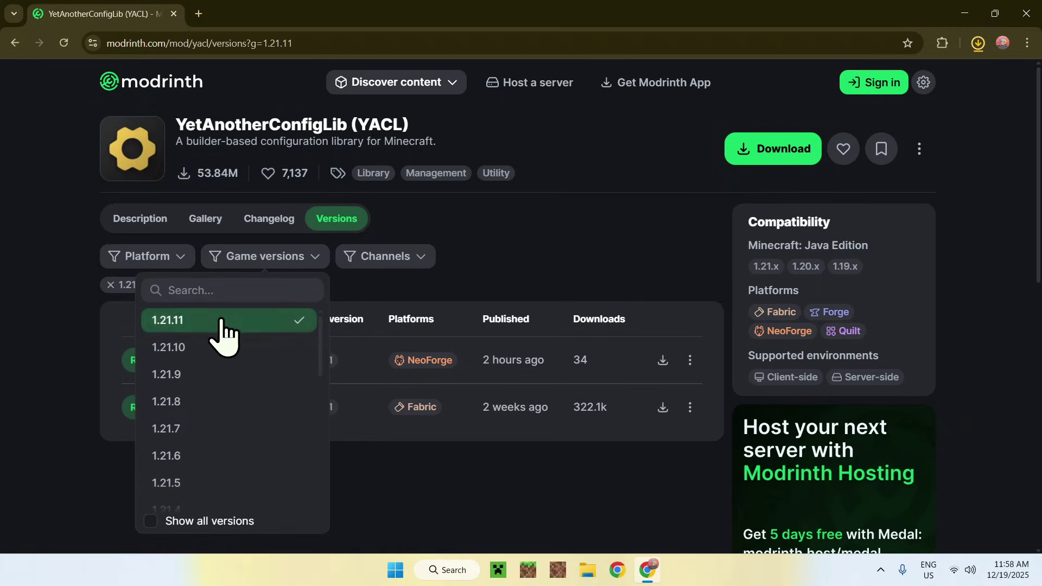
{"action": "left_click", "coordinate": [518, 242]}
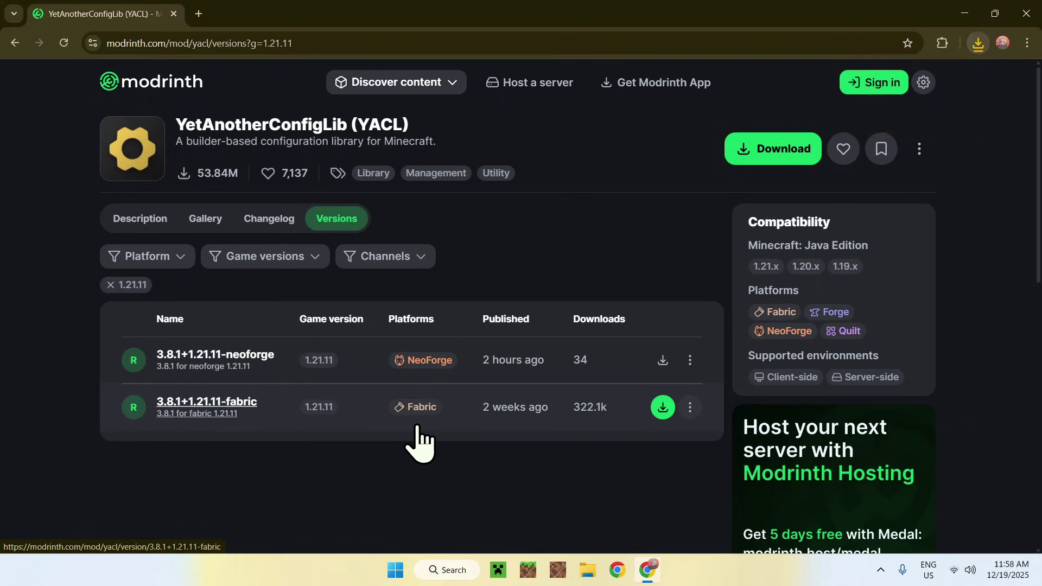
{"action": "left_click", "coordinate": [663, 407]}
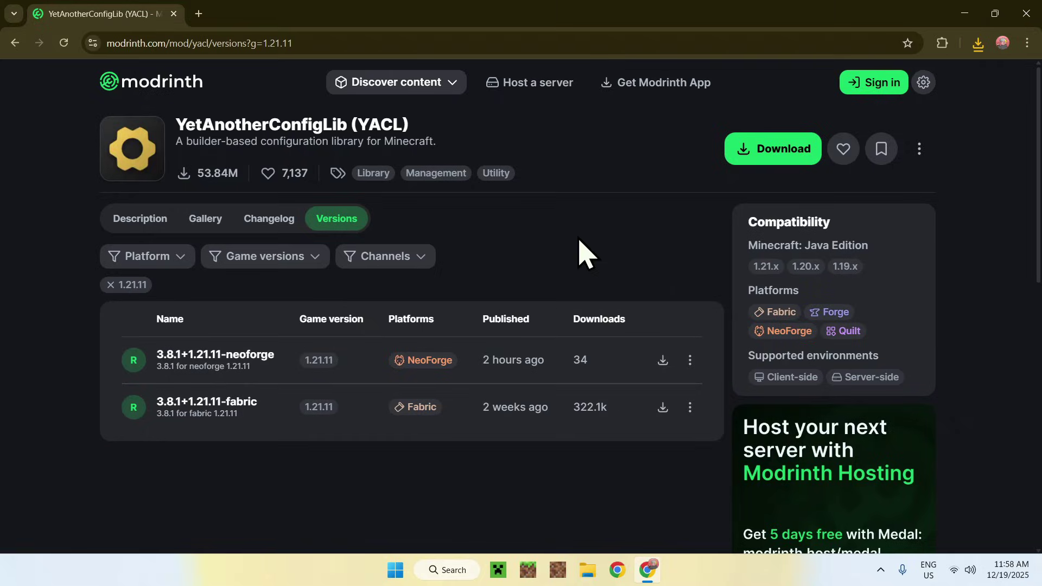
In a new tab, search Google for 'Fabric Minecraft' and open the official Fabric website
{"action": "left_click", "coordinate": [199, 14]}
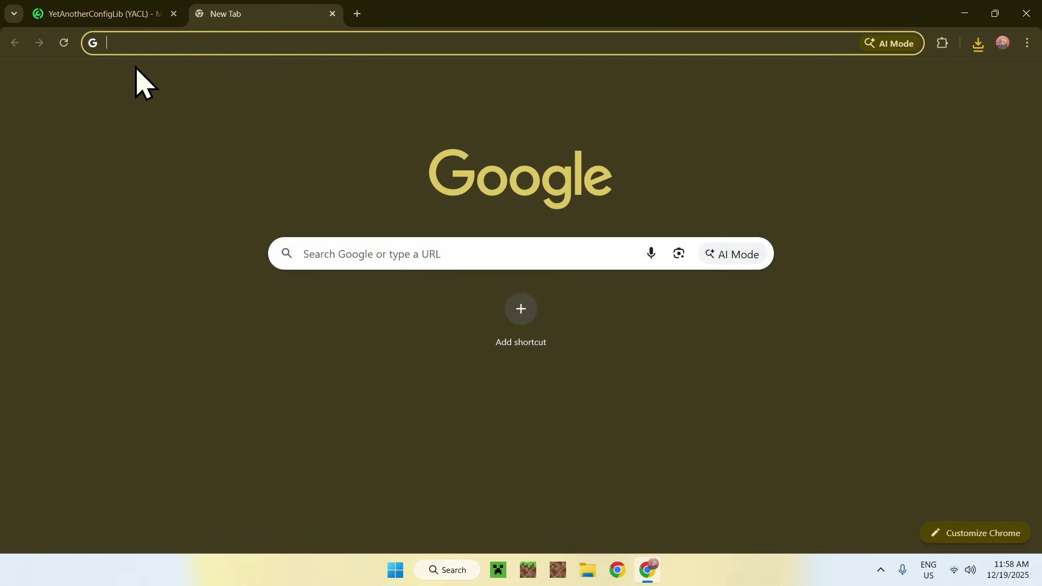
{"action": "left_click", "coordinate": [328, 254]}
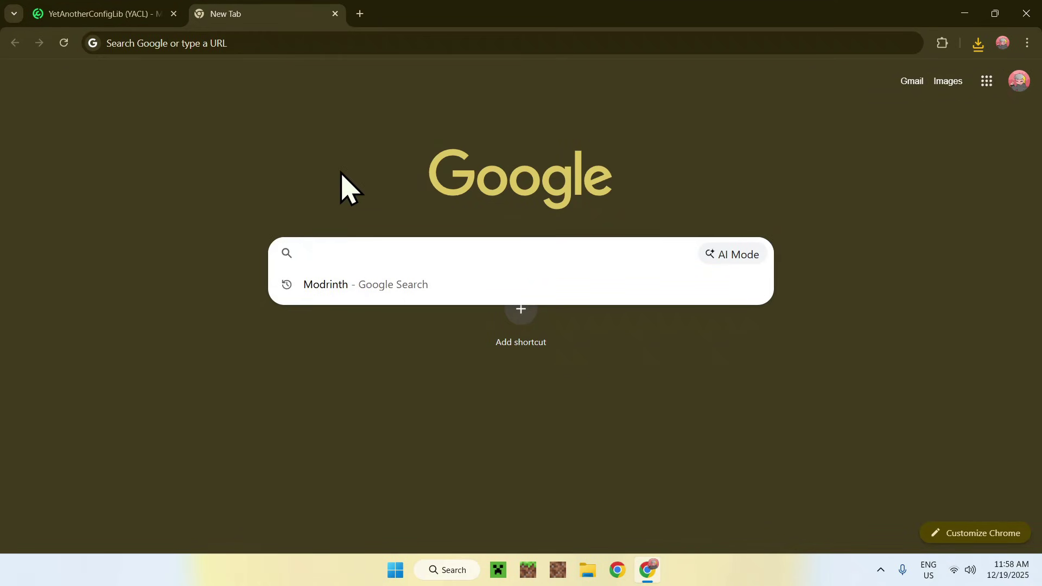
{"action": "type", "text": "Fabric M"}
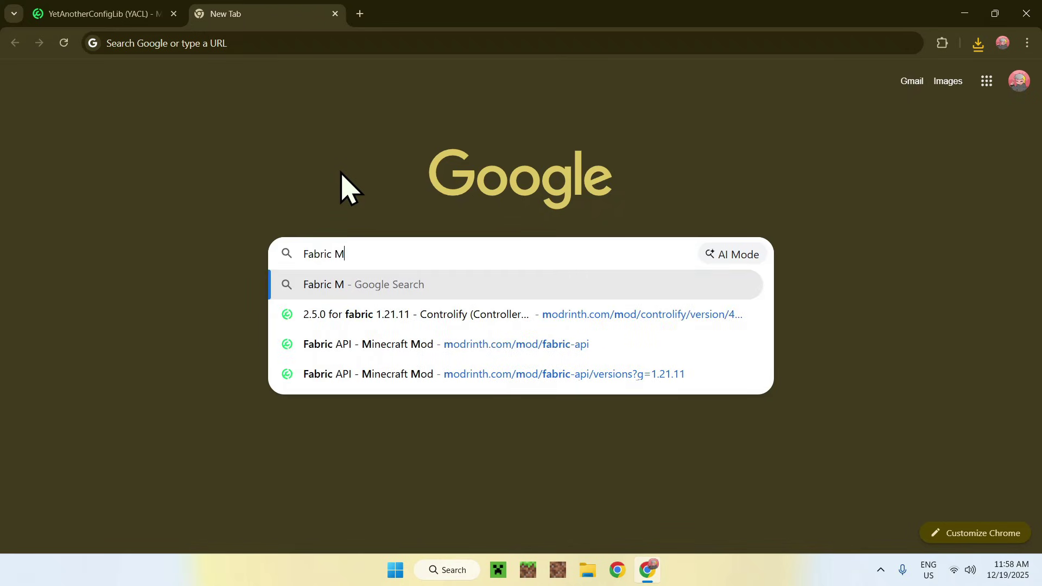
{"action": "type", "text": "inecraft"}
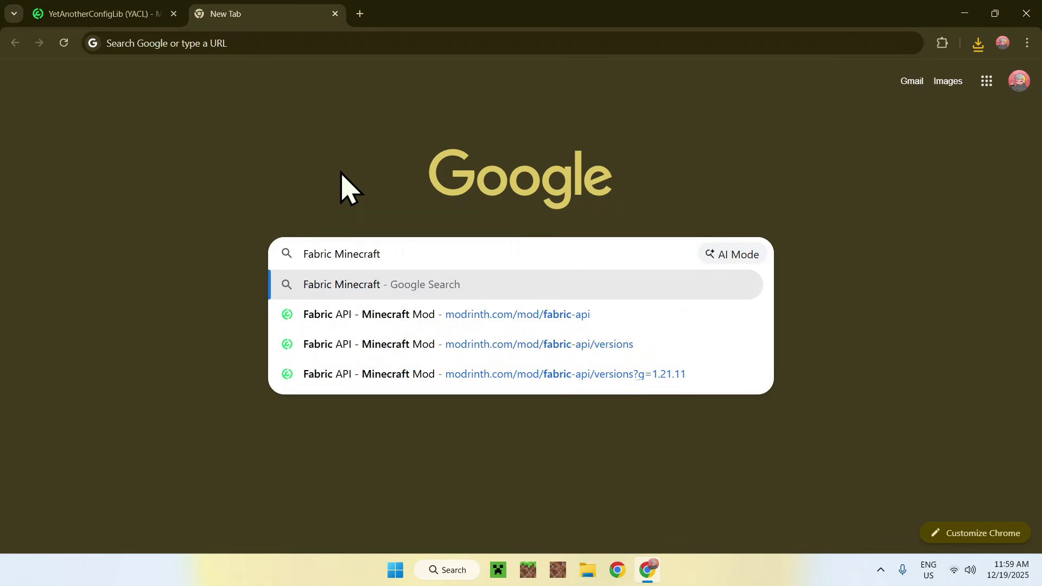
{"action": "key", "text": "Return"}
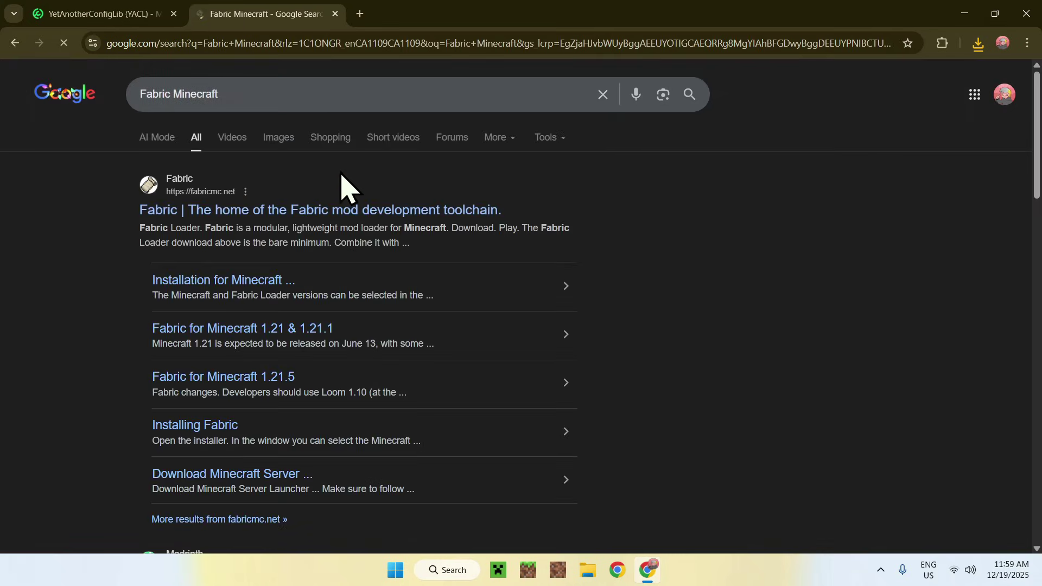
{"action": "left_click", "coordinate": [198, 208]}
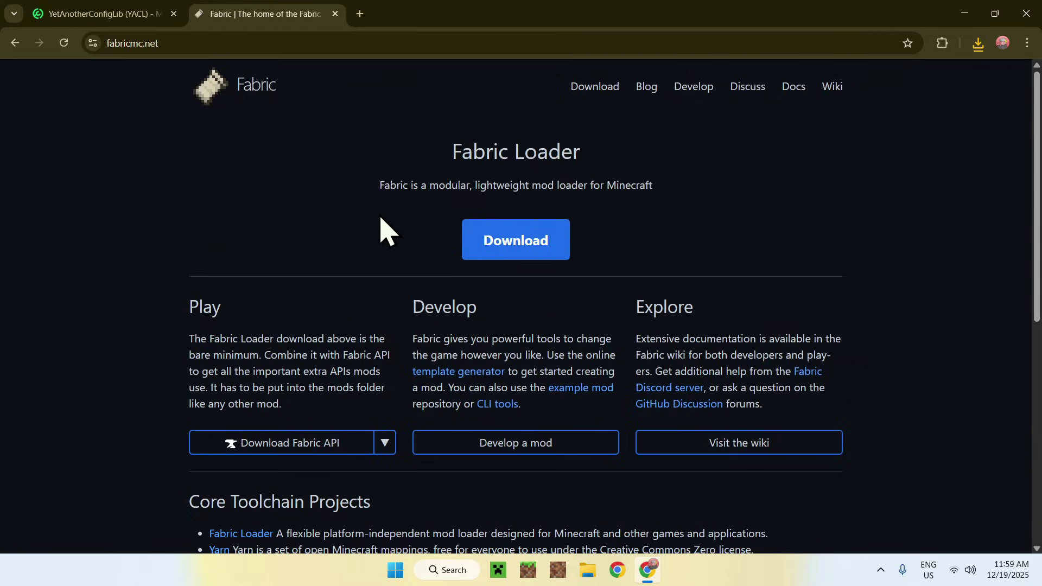
Download the Fabric installer for Windows and close Chrome
{"action": "left_click", "coordinate": [513, 252]}
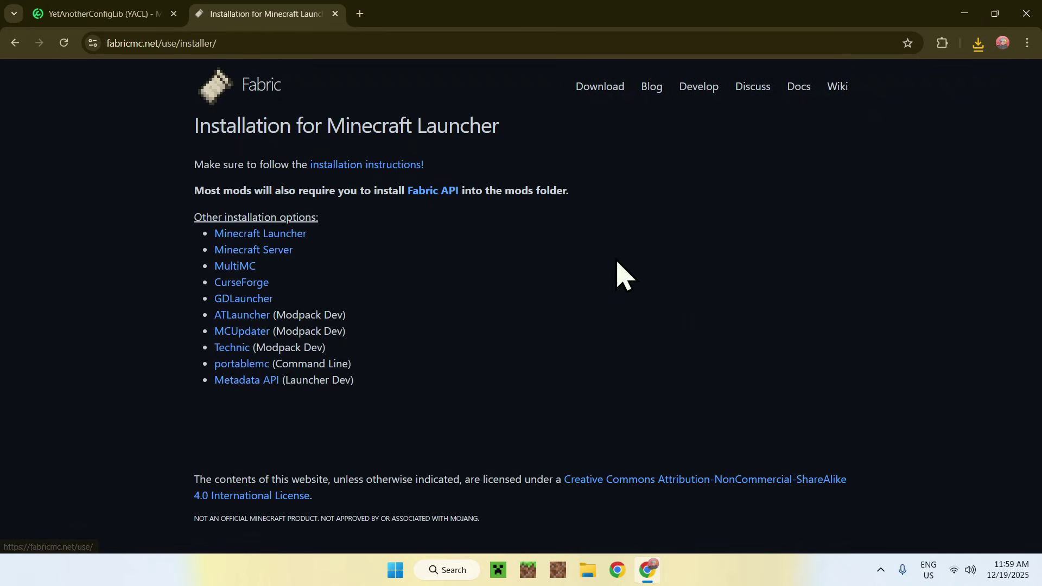
{"action": "left_click", "coordinate": [488, 217]}
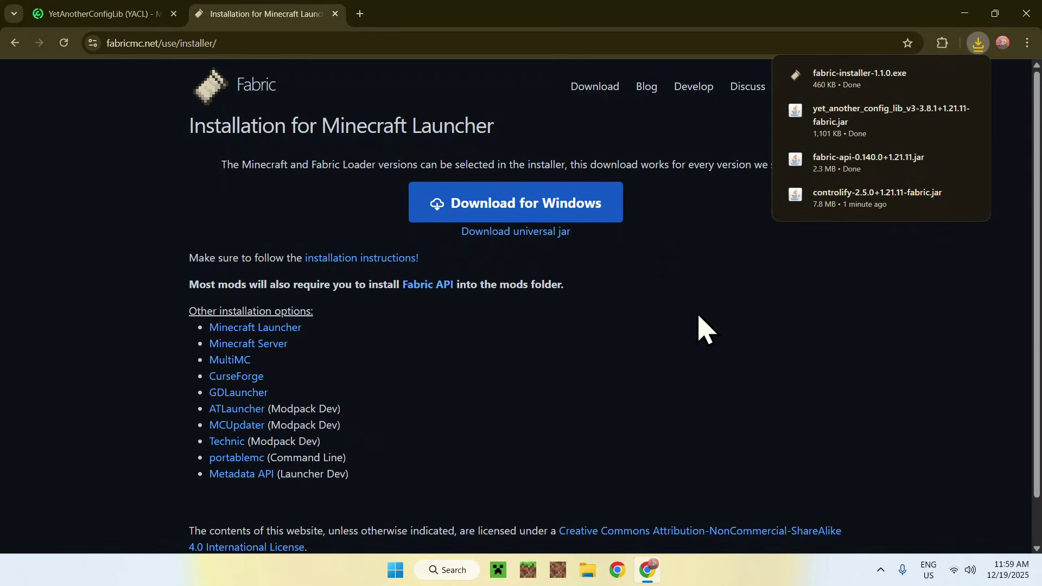
{"action": "left_click", "coordinate": [1026, 13]}
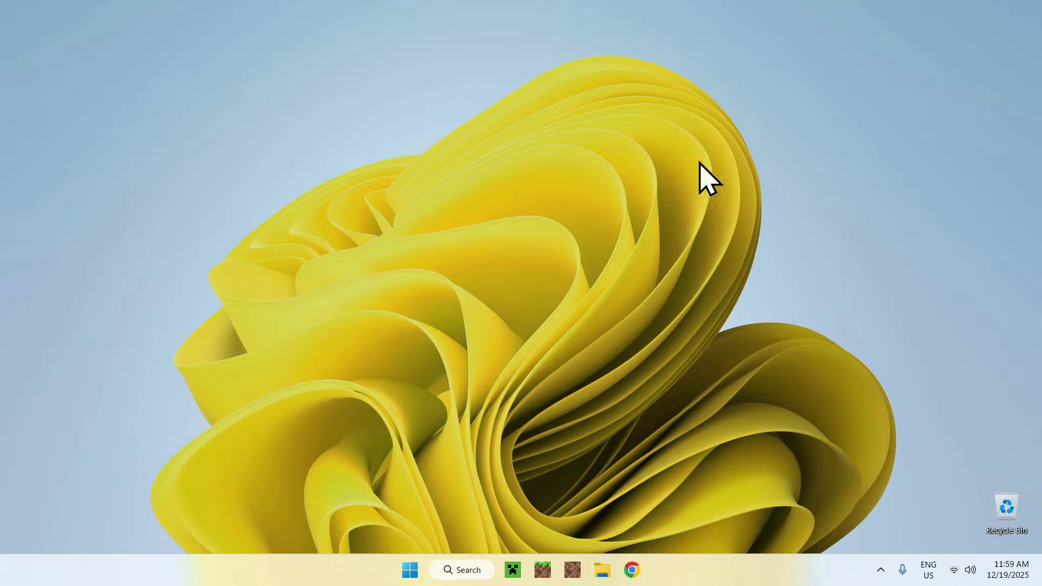
Run fabric-installer-1.1.0.exe from the Downloads folder in File Explorer
{"action": "left_click", "coordinate": [601, 569]}
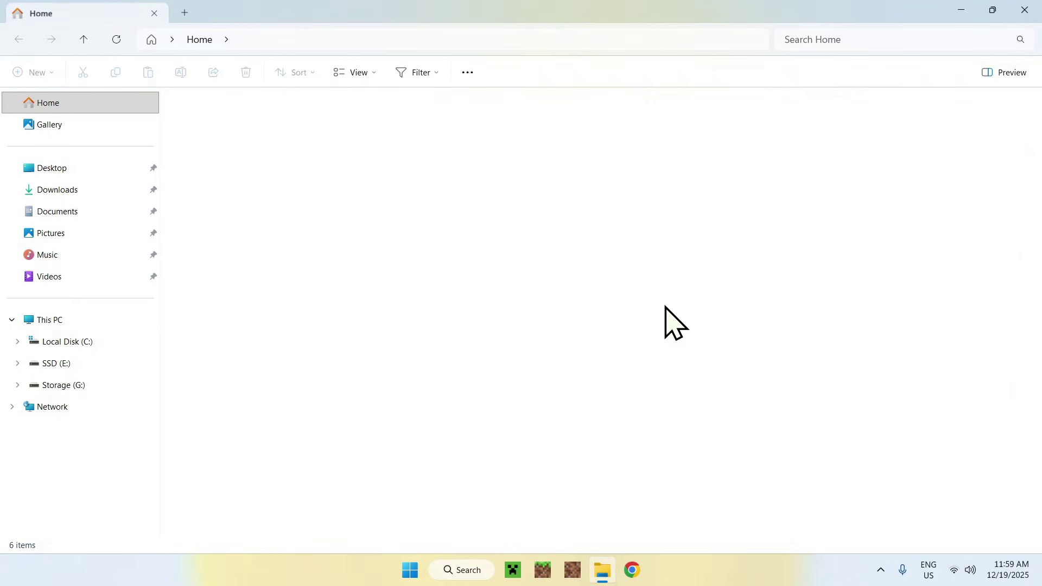
{"action": "left_click", "coordinate": [97, 191]}
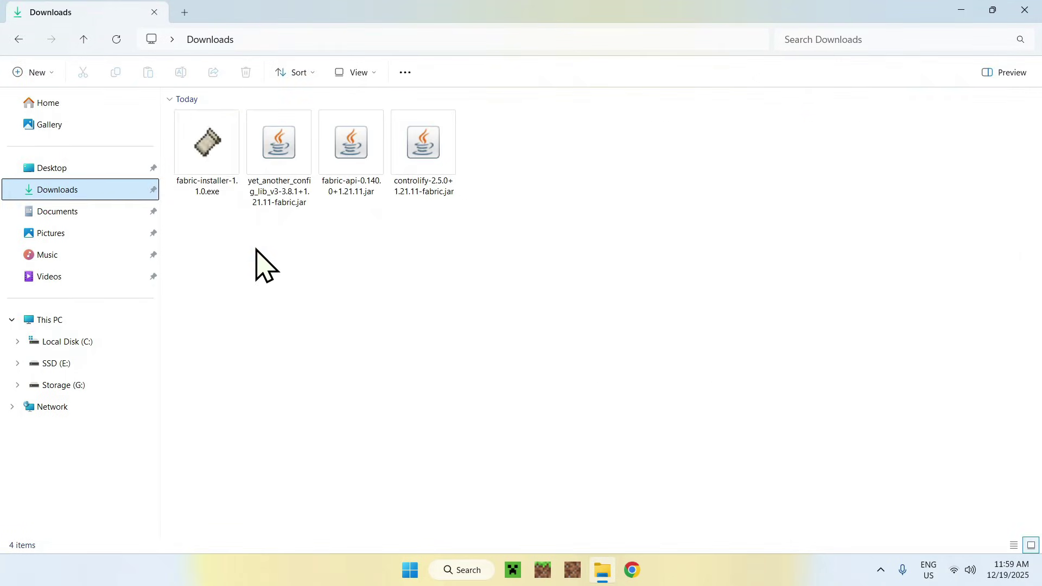
{"action": "left_click_drag", "start_coordinate": [173, 210], "coordinate": [209, 169]}
{"action": "double_click", "coordinate": [209, 170]}
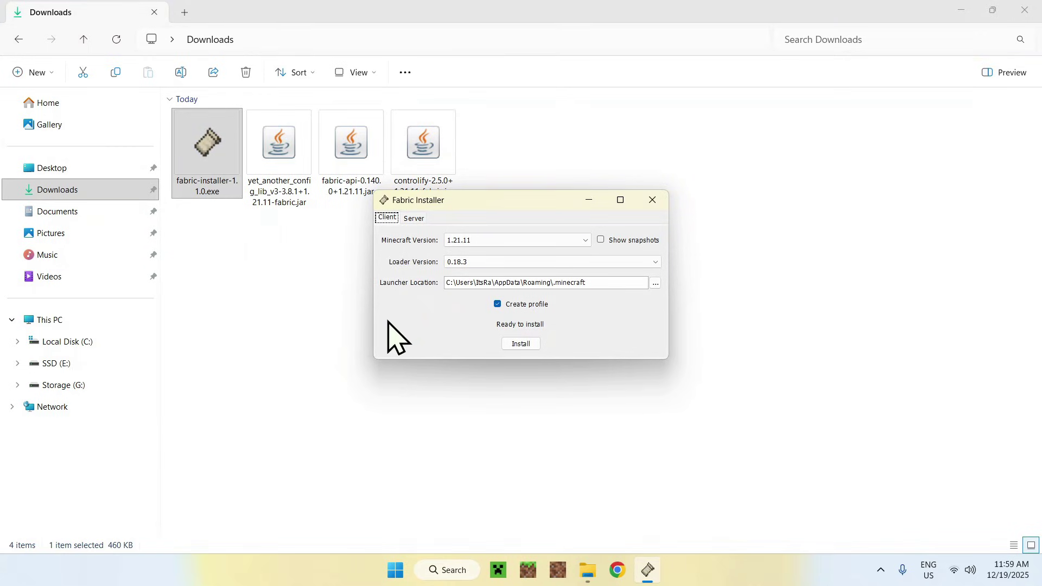
Install Fabric Loader 0.18.3 for Minecraft 1.21.11, close the installer, and bring up the Minecraft Launcher
{"action": "left_click", "coordinate": [521, 345]}
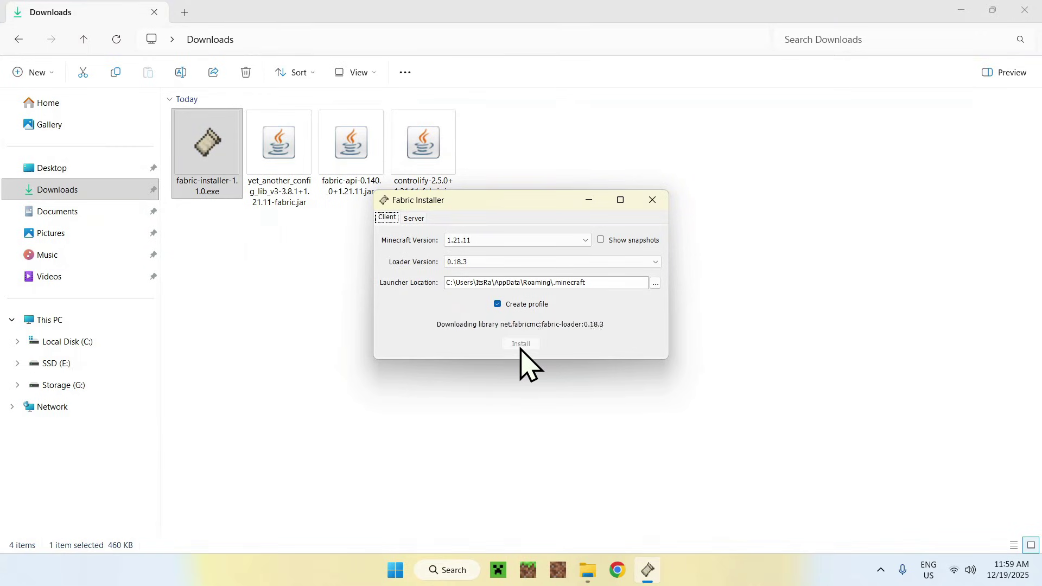
{"action": "left_click", "coordinate": [522, 307]}
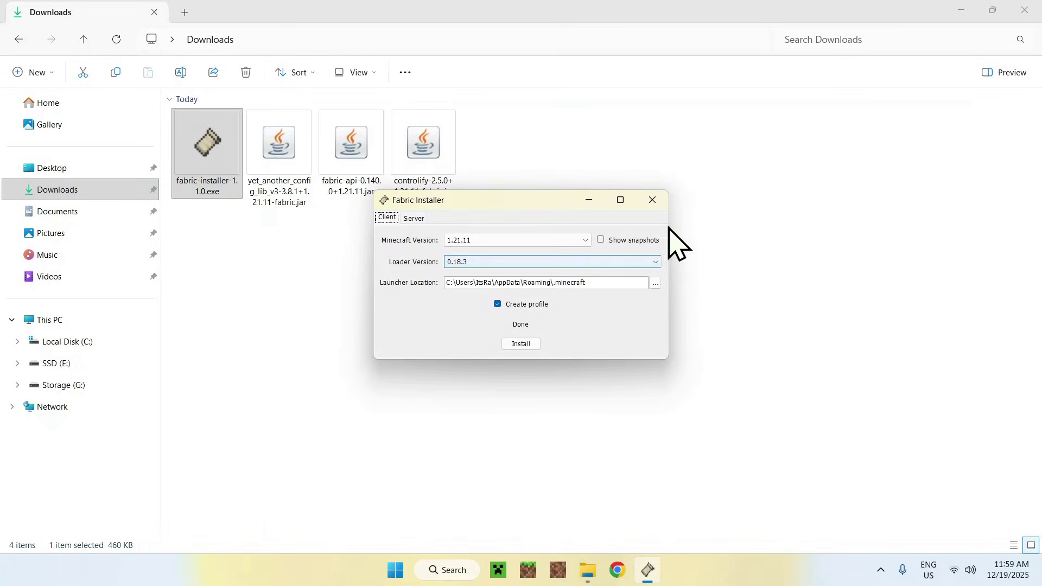
{"action": "left_click", "coordinate": [653, 201]}
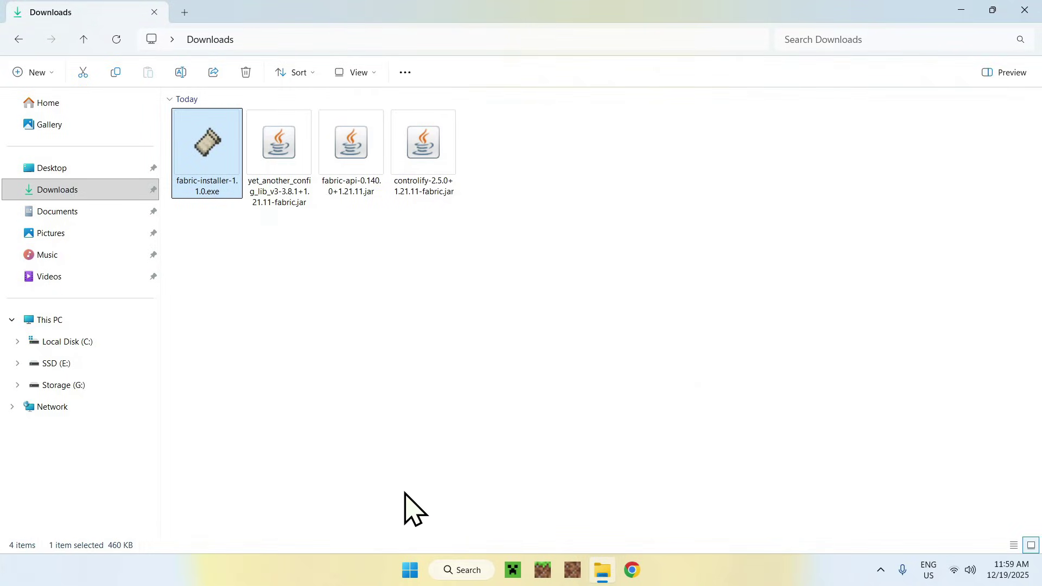
{"action": "left_click", "coordinate": [513, 569]}
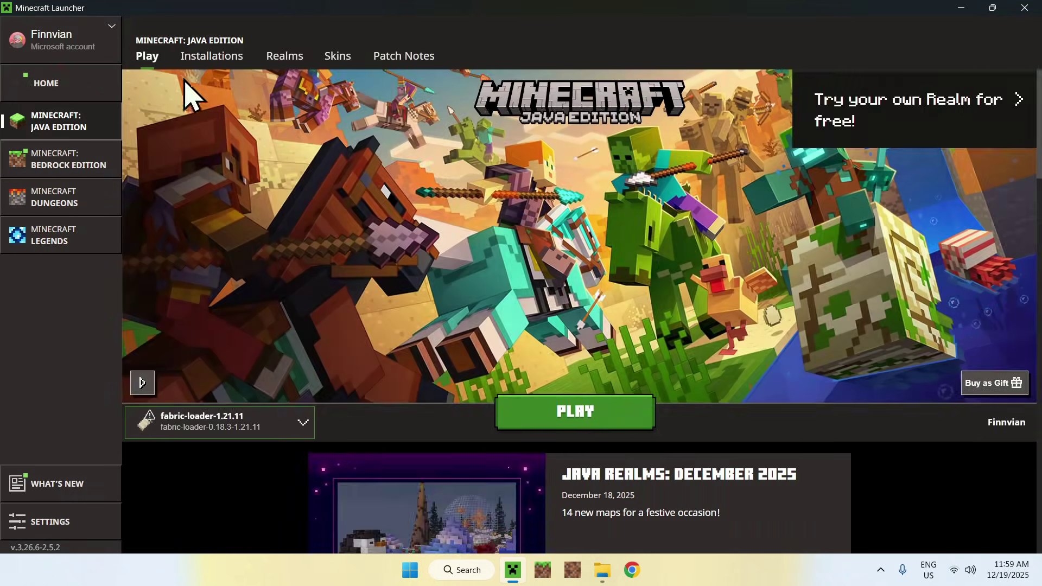
Open the fabric-loader profile's game folder from Installations and enter its mods folder
{"action": "left_click", "coordinate": [208, 60]}
{"action": "mouse_move", "coordinate": [457, 202]}
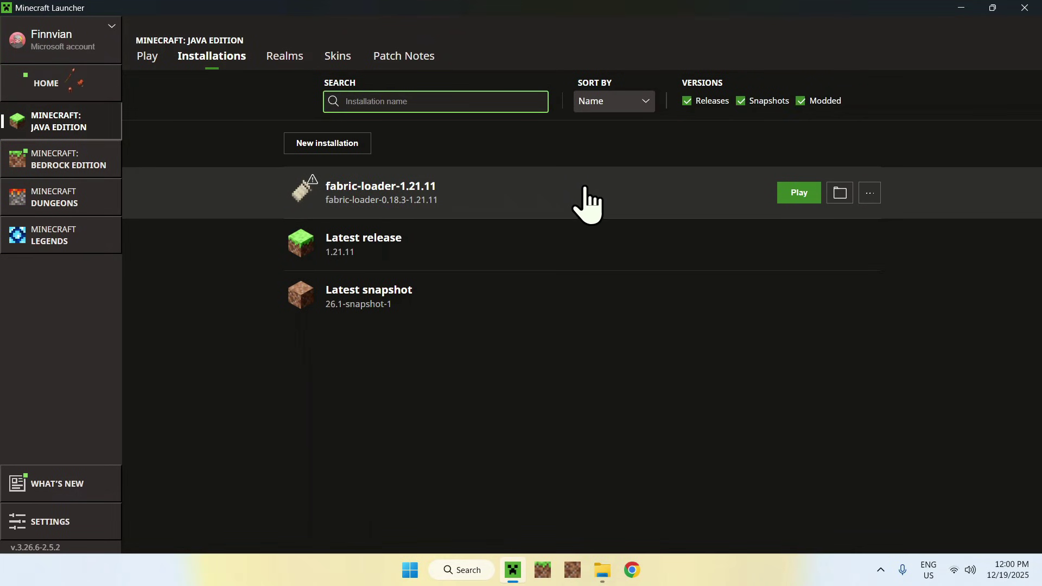
{"action": "left_click", "coordinate": [841, 199]}
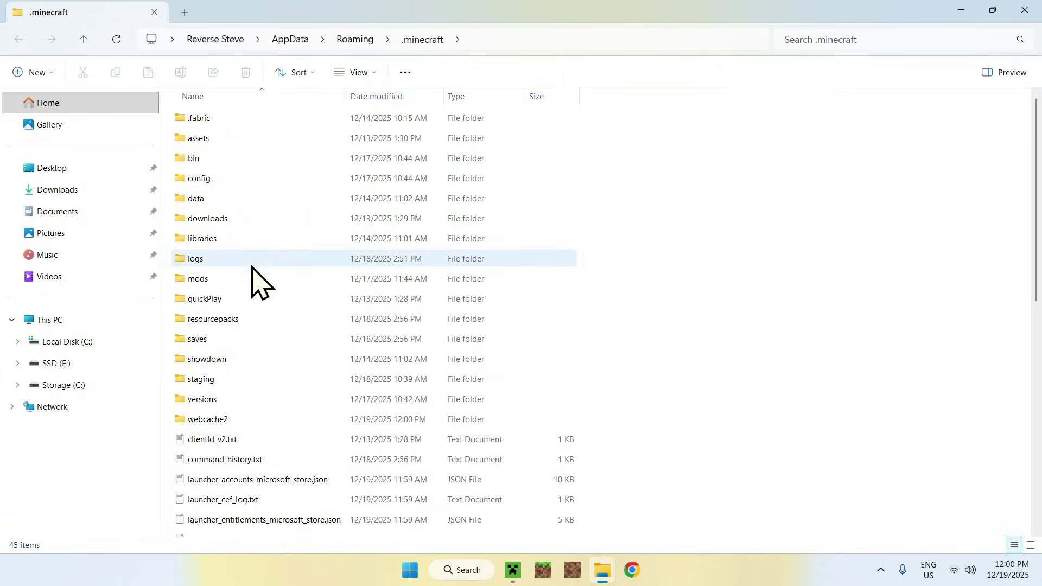
{"action": "left_click", "coordinate": [252, 279]}
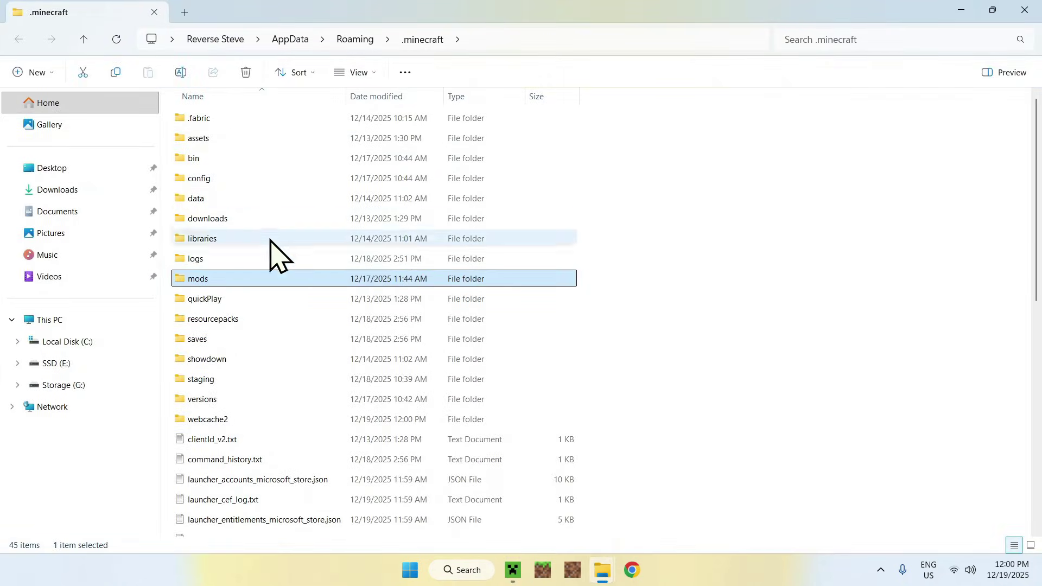
{"action": "double_click", "coordinate": [228, 280]}
{"action": "left_click_drag", "start_coordinate": [199, 127], "coordinate": [532, 366]}
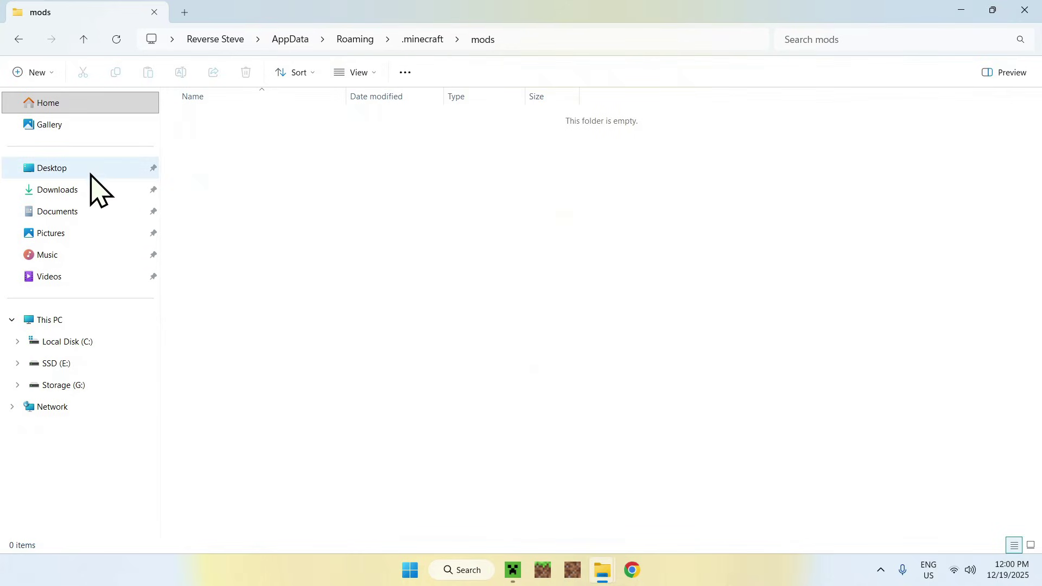
Copy the YACL, Fabric API and Controlify jars from Downloads into mods, then return to the launcher
{"action": "left_click", "coordinate": [73, 193]}
{"action": "left_click_drag", "start_coordinate": [499, 259], "coordinate": [292, 175]}
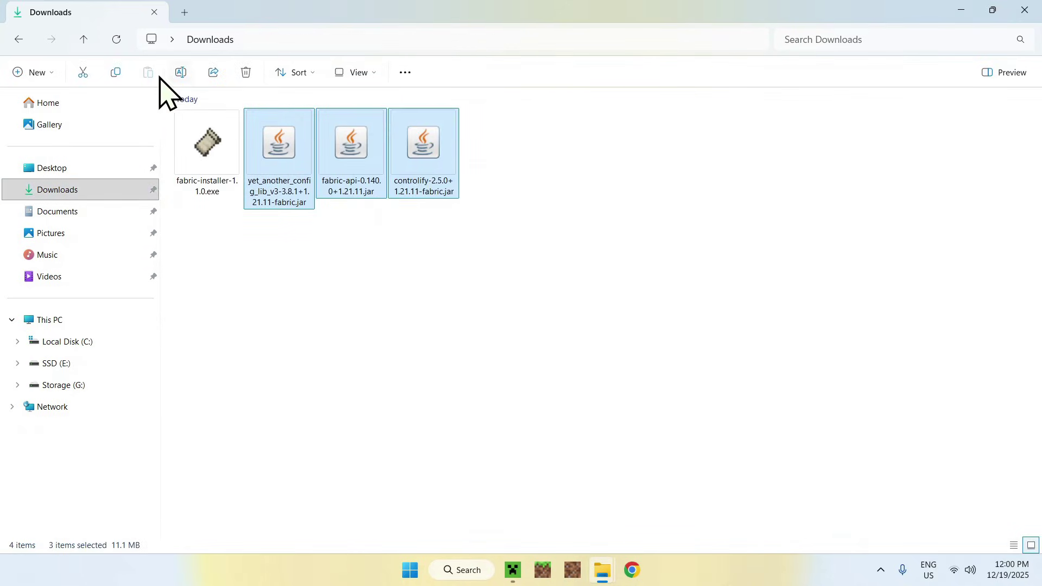
{"action": "left_click", "coordinate": [116, 76]}
{"action": "left_click", "coordinate": [16, 39]}
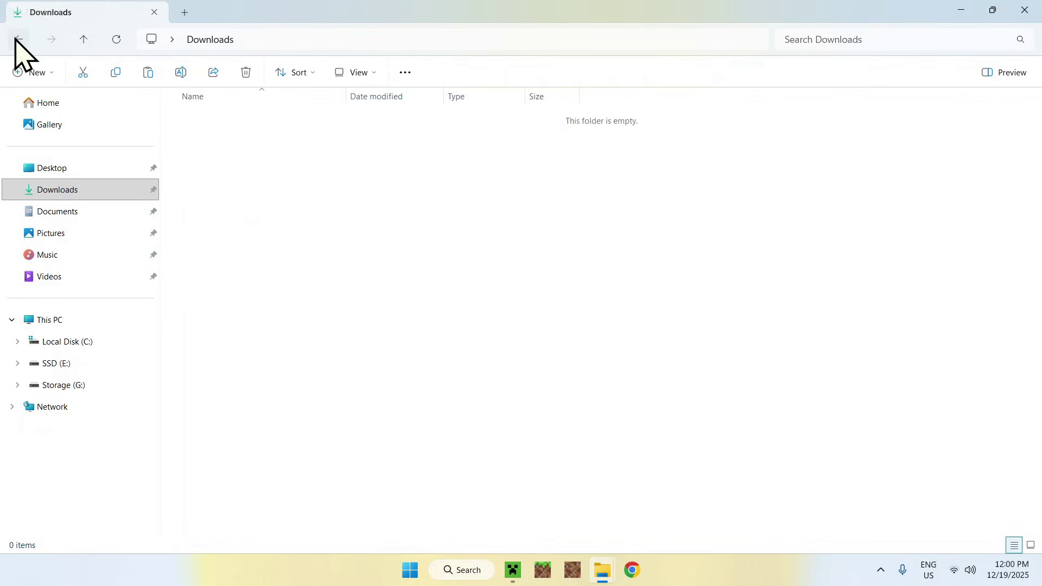
{"action": "left_click", "coordinate": [148, 75]}
{"action": "left_click", "coordinate": [247, 190]}
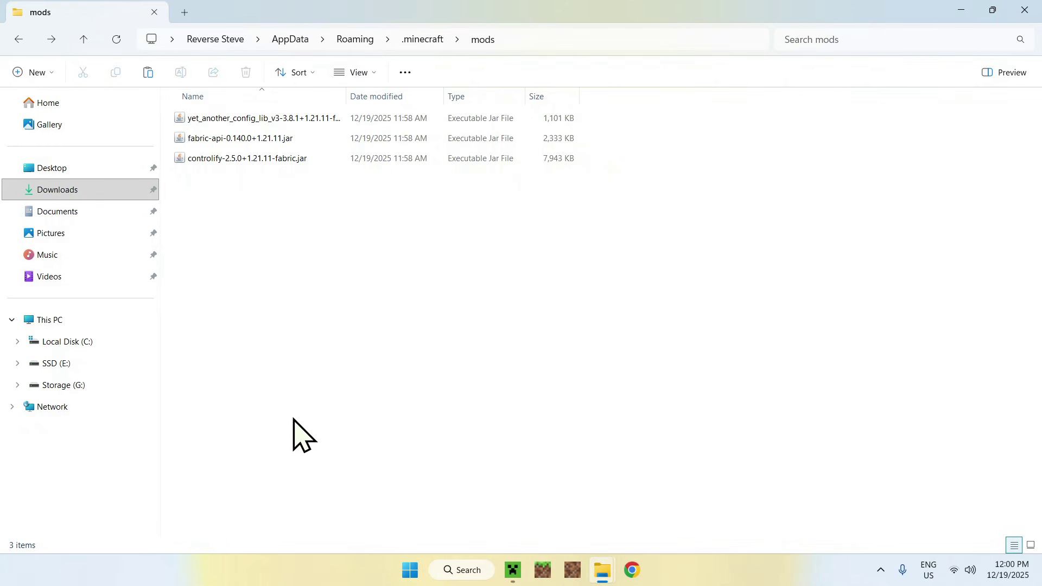
{"action": "left_click", "coordinate": [513, 570]}
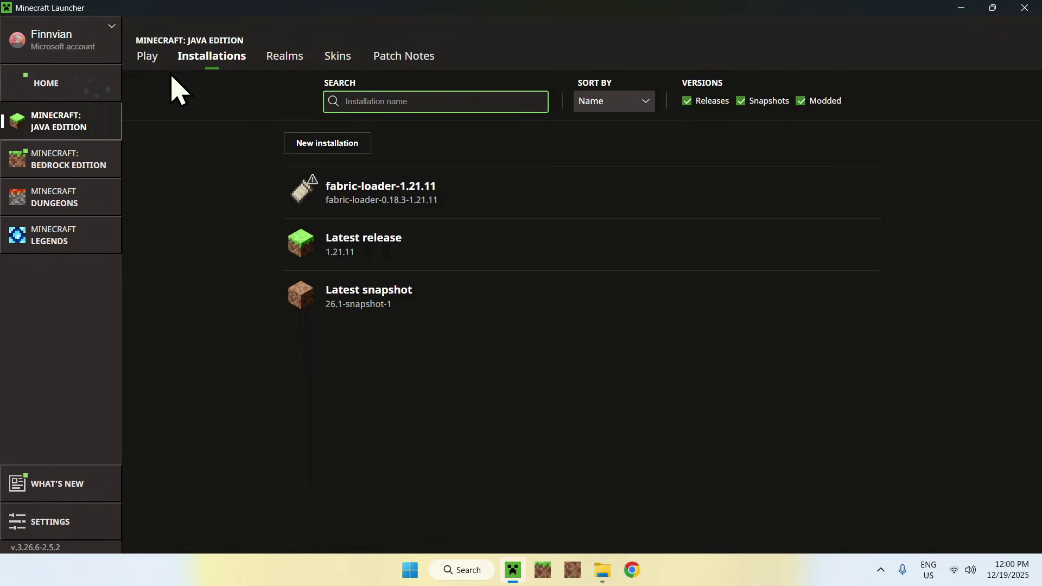
Play the fabric-loader-1.21.11 installation and maximize the Minecraft window
{"action": "left_click", "coordinate": [146, 65]}
{"action": "left_click", "coordinate": [228, 418]}
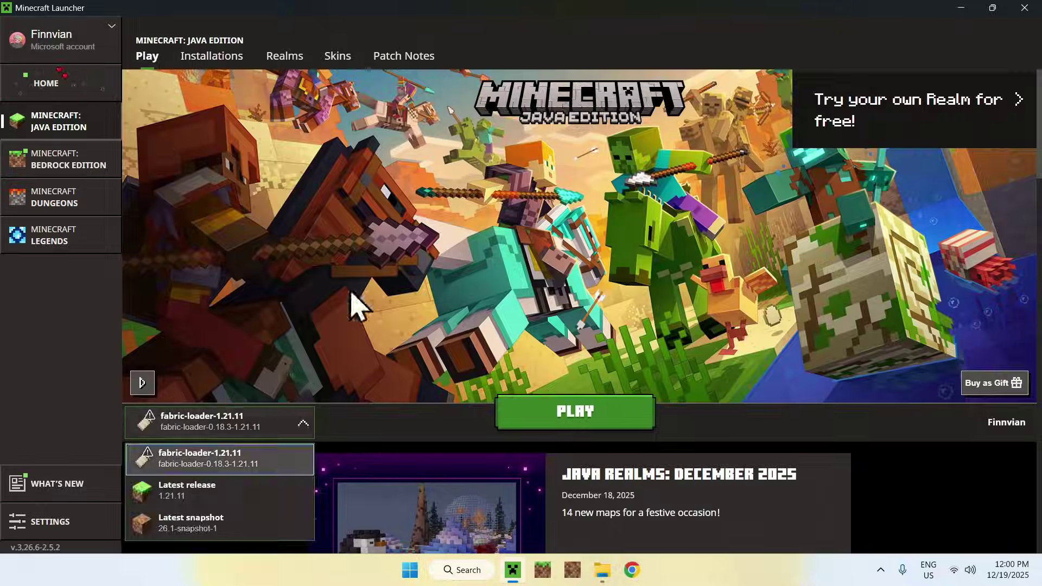
{"action": "left_click", "coordinate": [378, 262]}
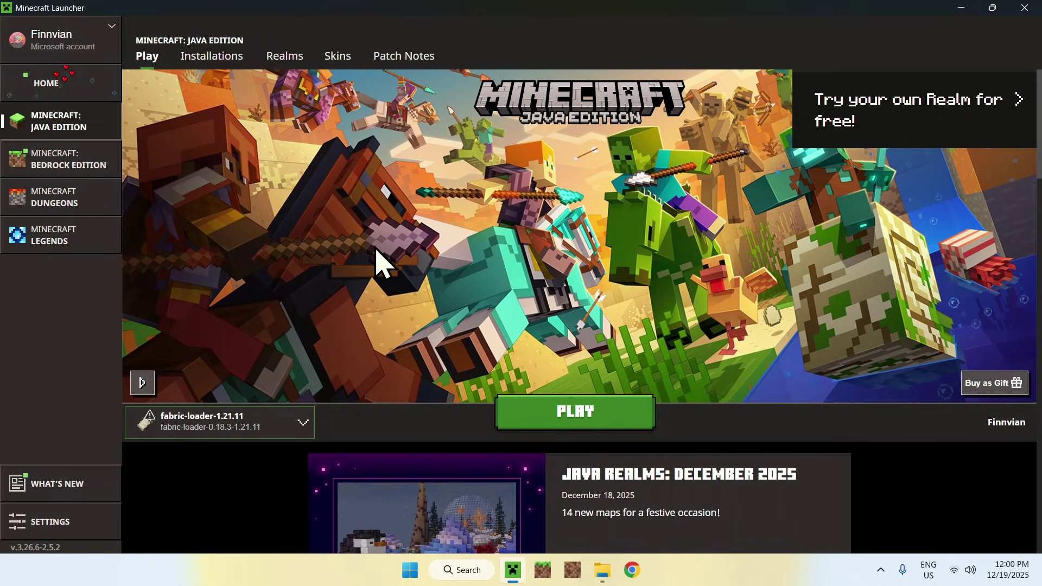
{"action": "left_click", "coordinate": [577, 427]}
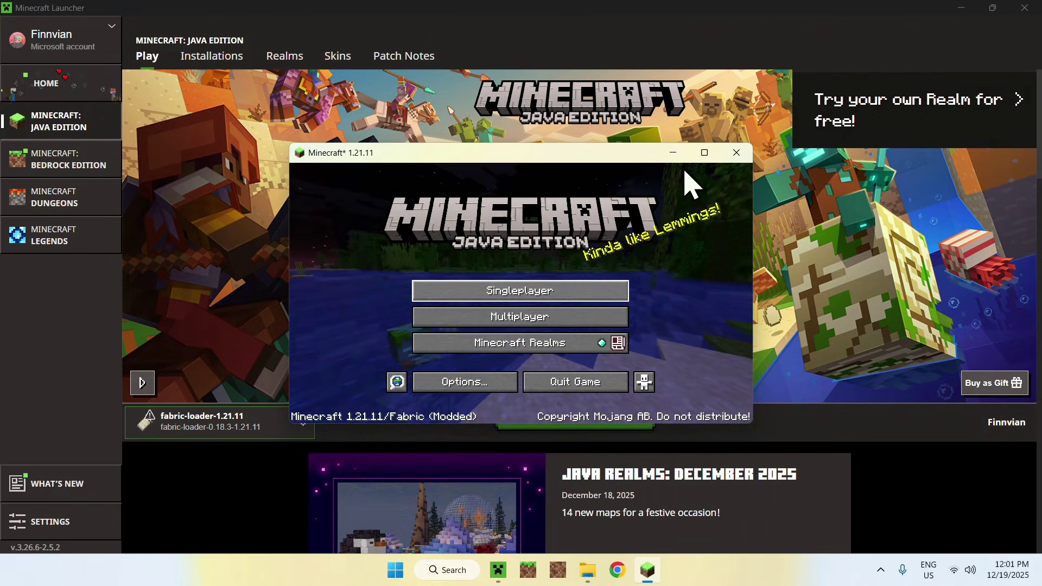
{"action": "left_click", "coordinate": [704, 153]}
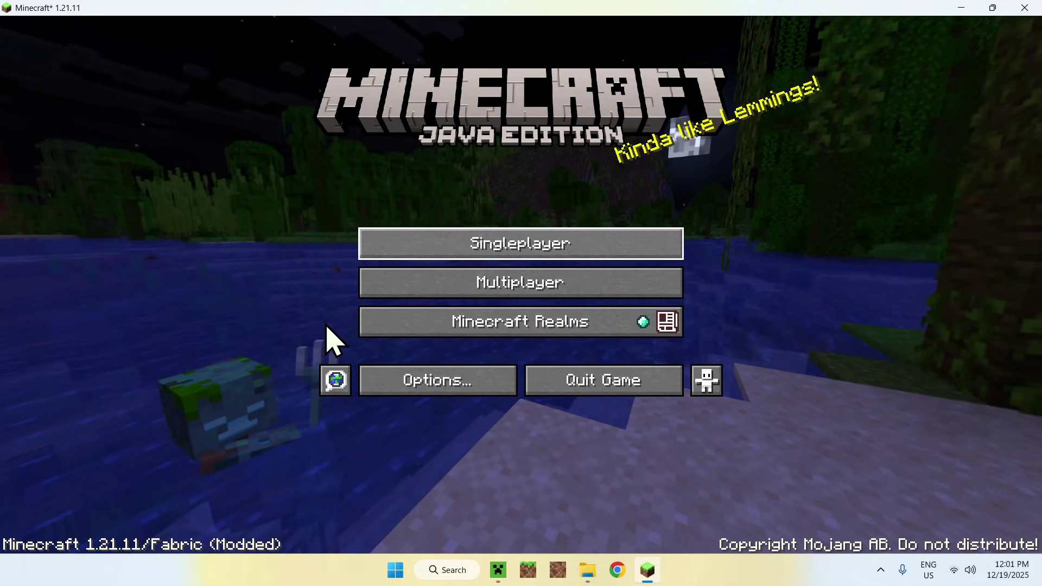
Load the singleplayer world '1.21' and open Options > Controls > Controller Settings
{"action": "left_click", "coordinate": [522, 247]}
{"action": "left_click", "coordinate": [327, 182]}
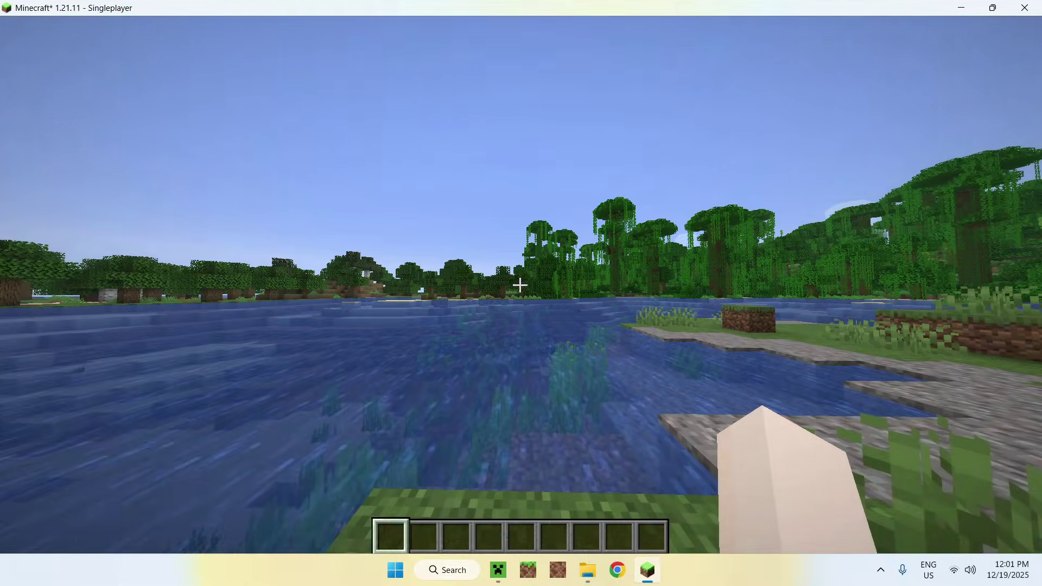
{"action": "key", "text": "Escape"}
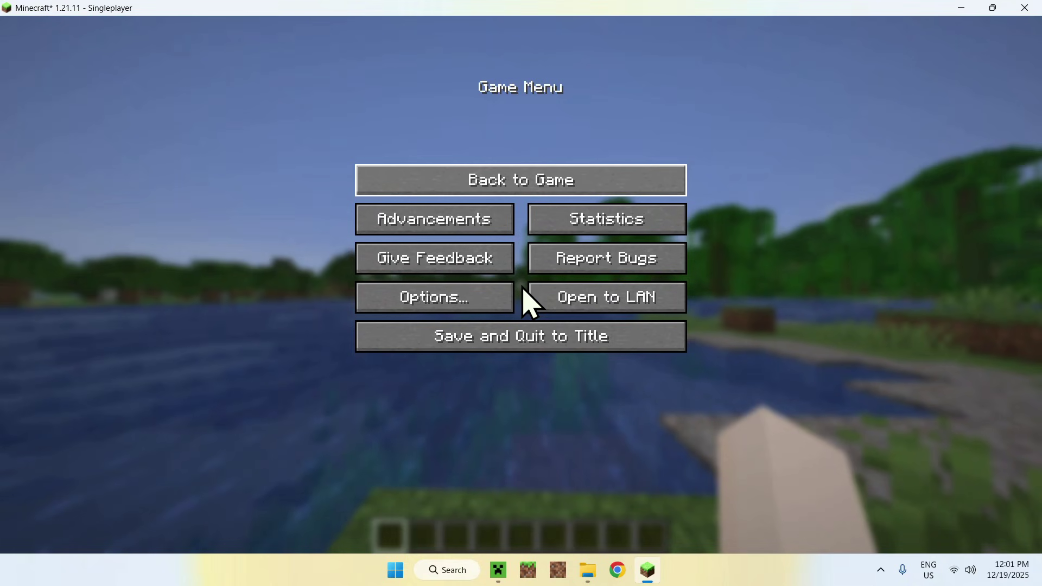
{"action": "left_click", "coordinate": [440, 309]}
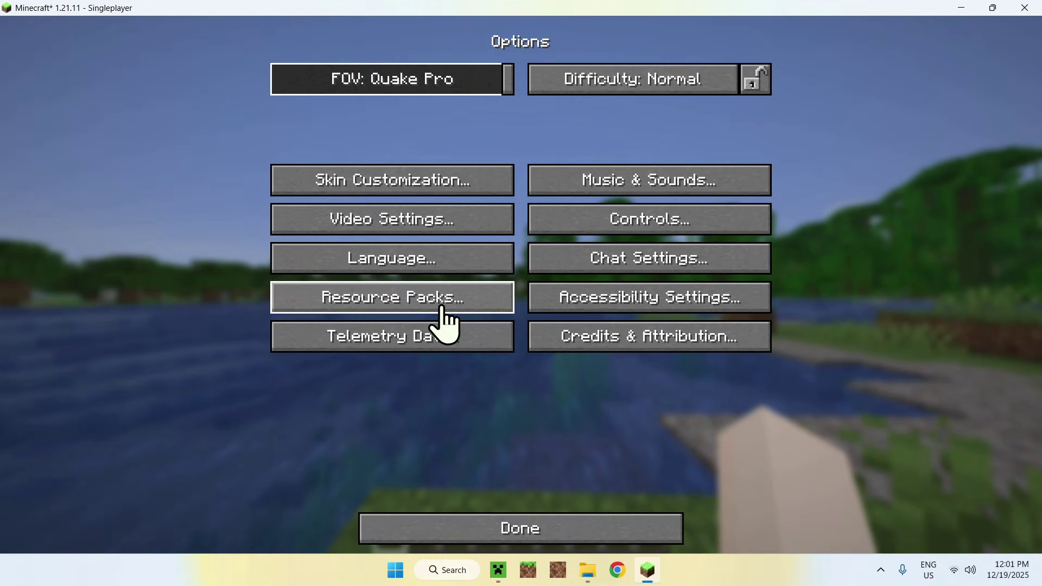
{"action": "left_click", "coordinate": [641, 222]}
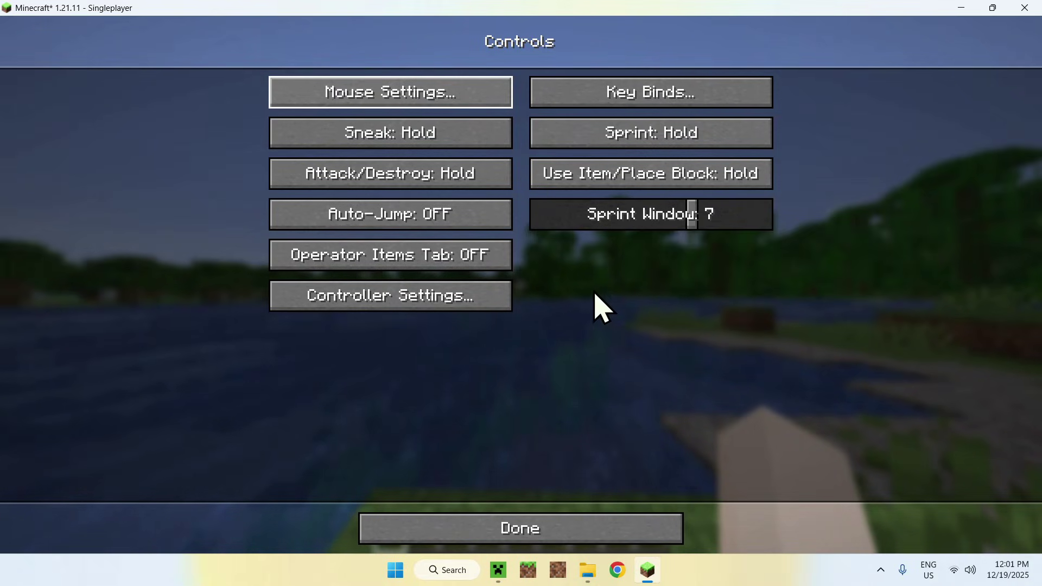
{"action": "left_click", "coordinate": [395, 310]}
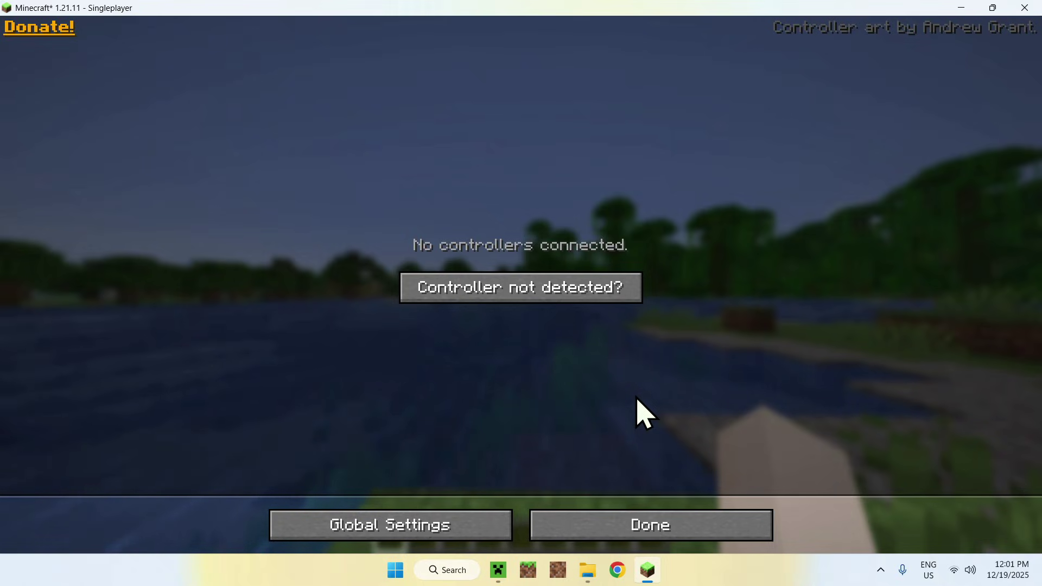
{"action": "left_click", "coordinate": [956, 569]}
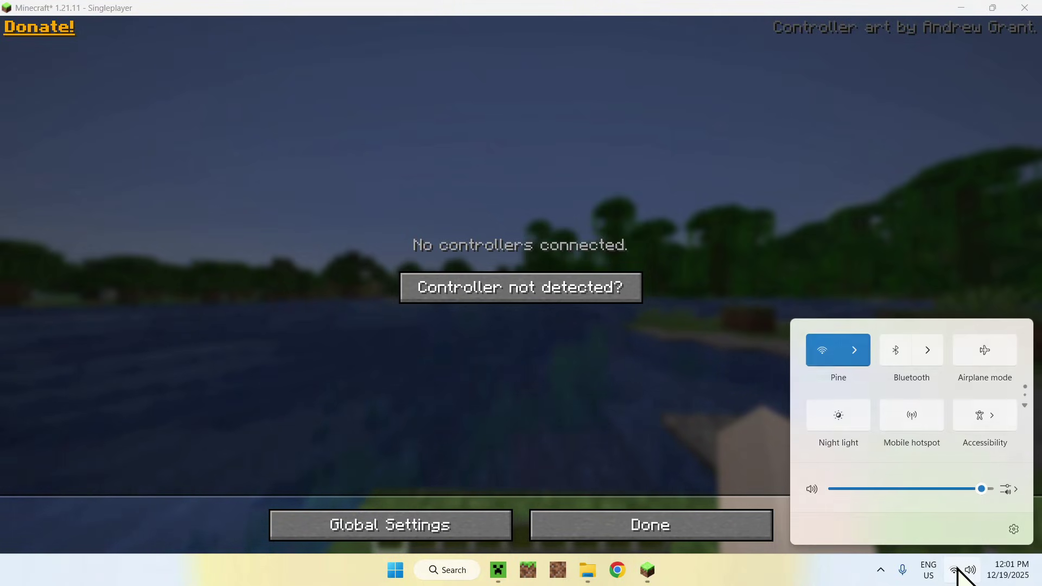
{"action": "left_click", "coordinate": [1014, 530]}
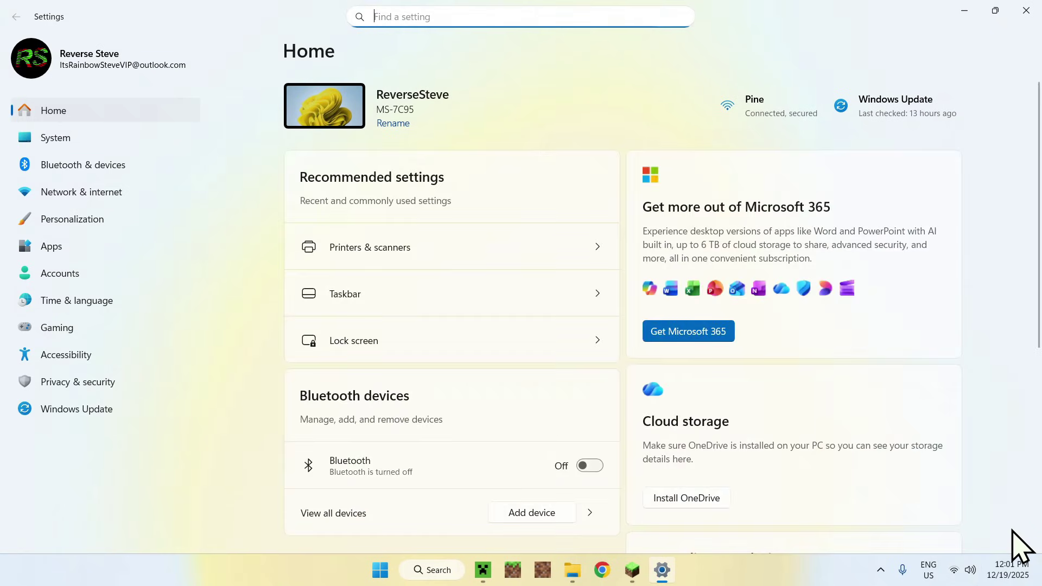
{"action": "left_click", "coordinate": [142, 181]}
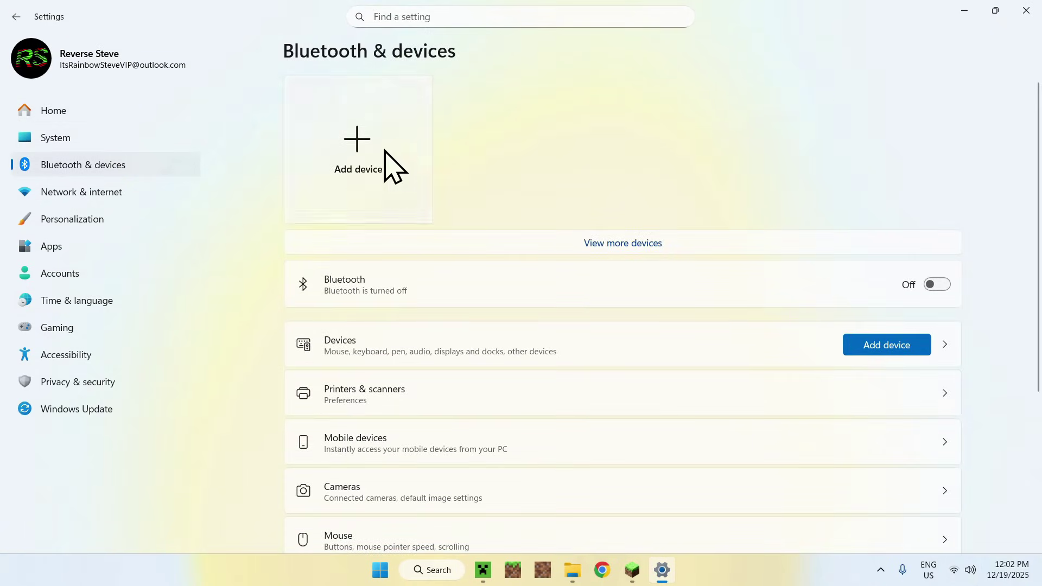
{"action": "left_click", "coordinate": [357, 139]}
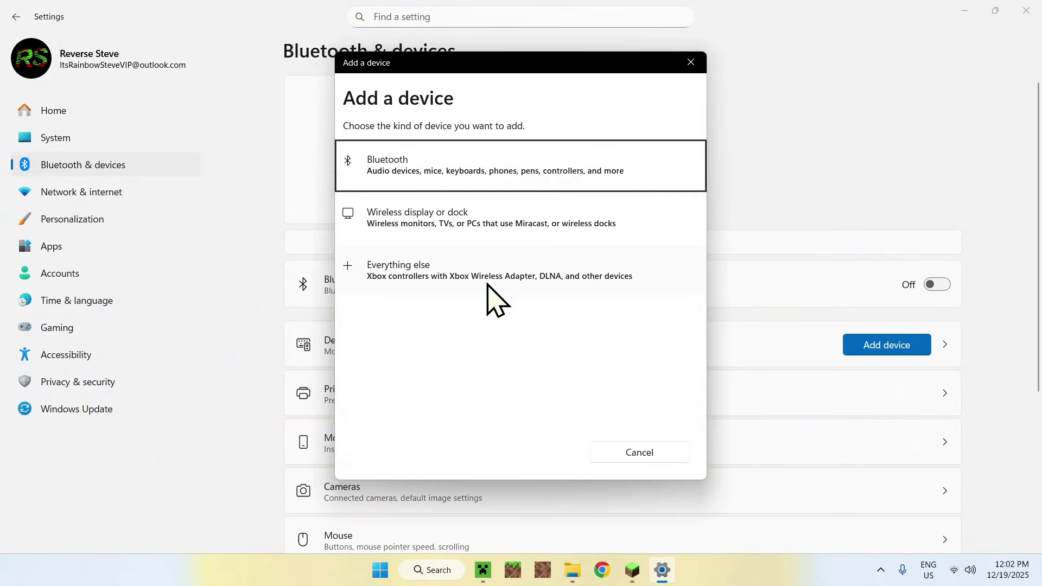
{"action": "left_click", "coordinate": [444, 173]}
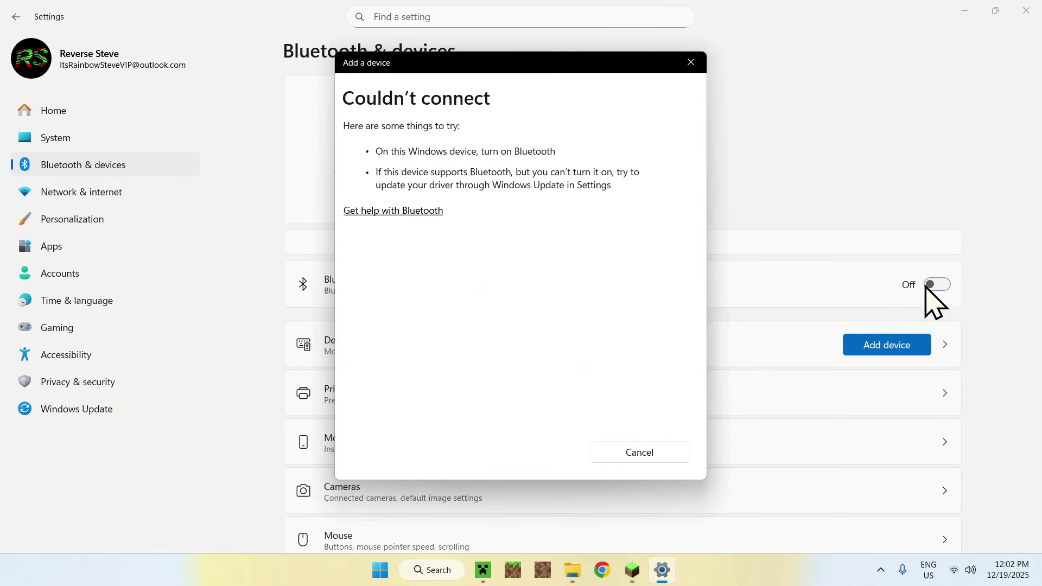
{"action": "left_click", "coordinate": [642, 453]}
{"action": "left_click", "coordinate": [370, 196]}
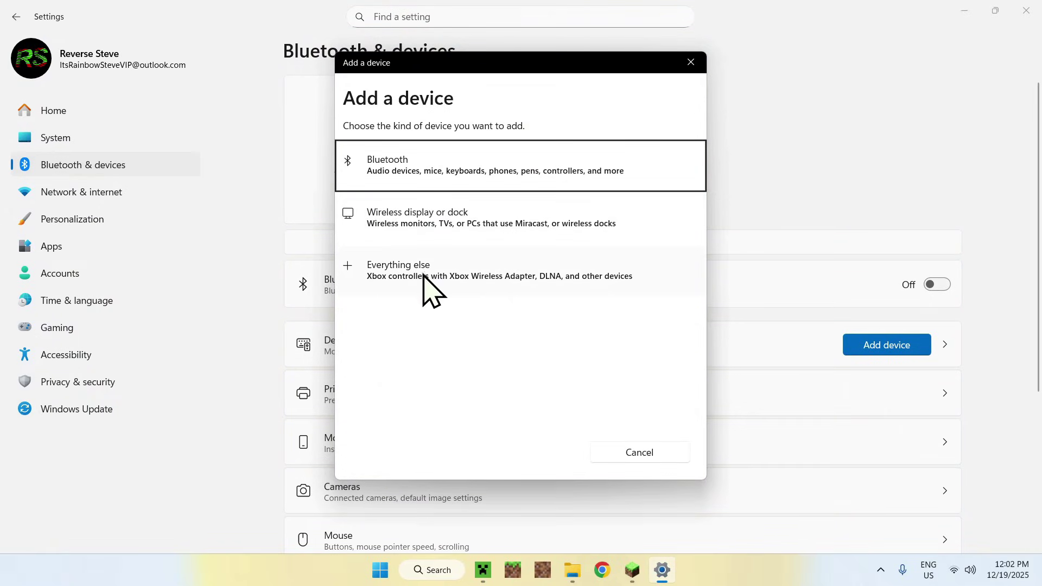
{"action": "left_click", "coordinate": [440, 265]}
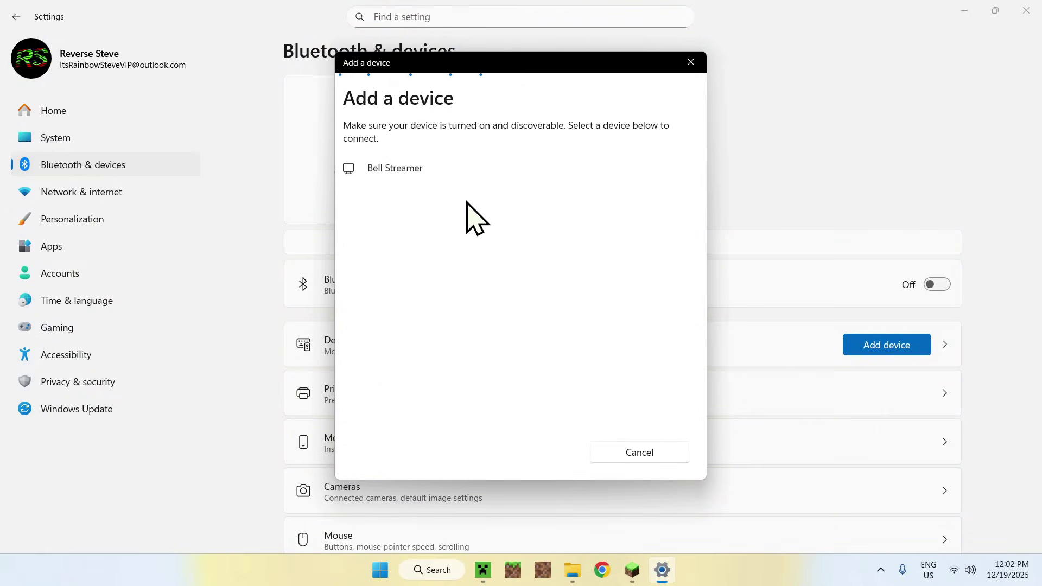
{"action": "left_click", "coordinate": [643, 452]}
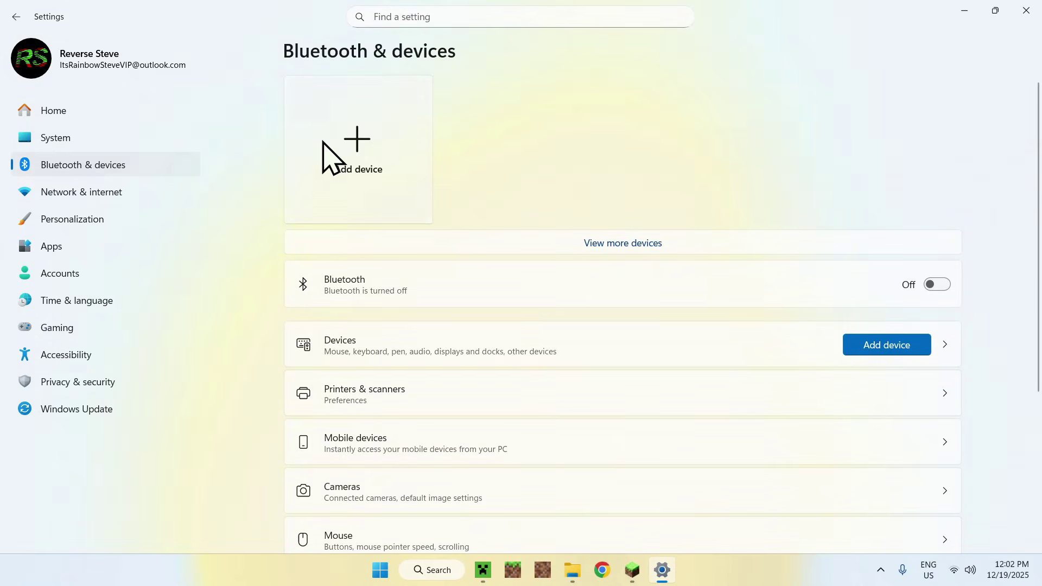
{"action": "left_click", "coordinate": [1026, 9]}
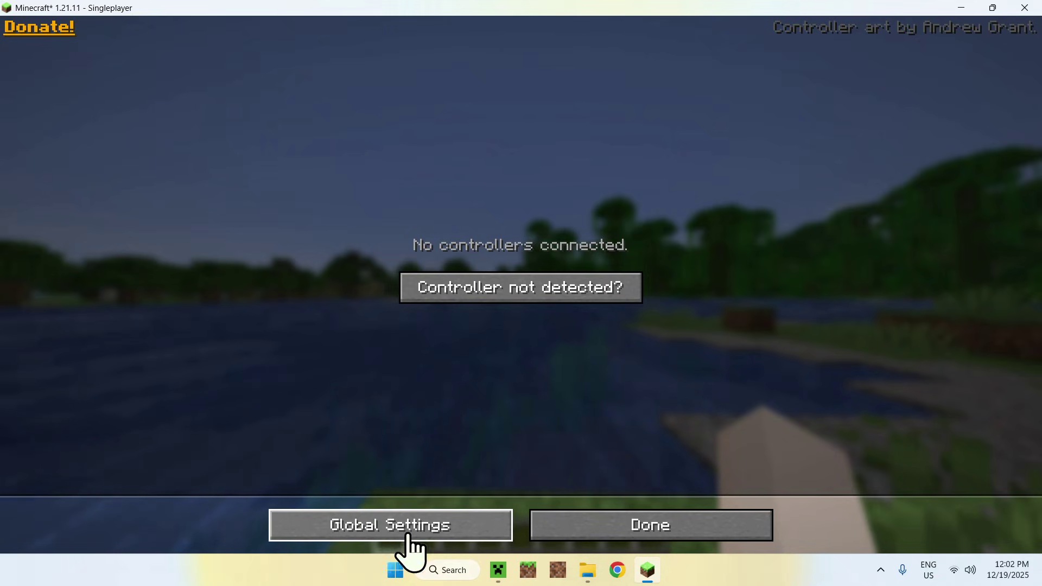
Glance at Controlify's Global Settings, then open the 'Controller not detected?' wiki help in Chrome
{"action": "left_click", "coordinate": [382, 534]}
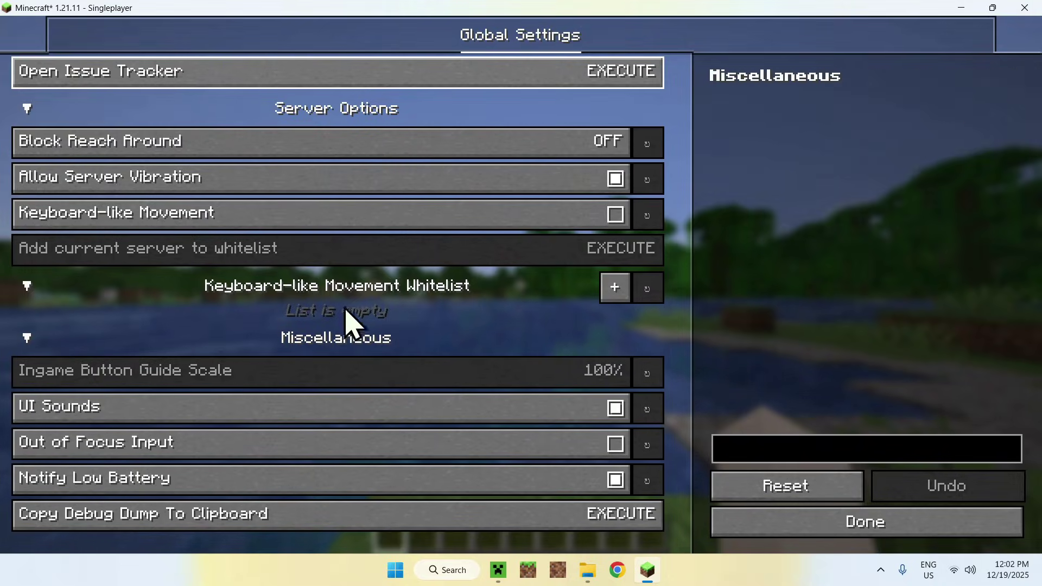
{"action": "left_click", "coordinate": [863, 523]}
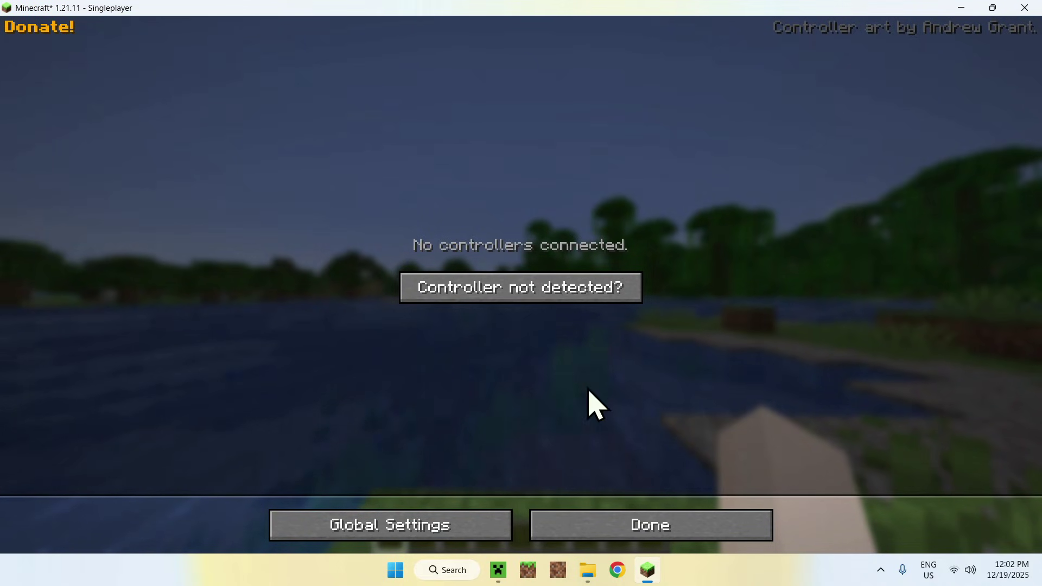
{"action": "left_click", "coordinate": [512, 287]}
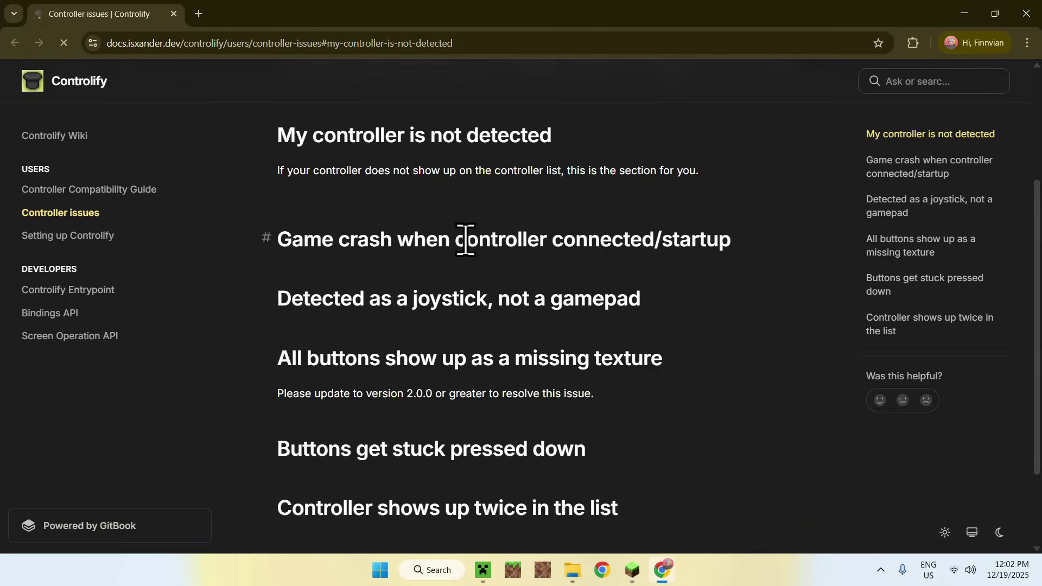
Skim the 'My controller is not detected' section, close Chrome, and leave the controller screen for Controls
{"action": "scroll", "coordinate": [467, 239], "scroll_direction": "down", "scroll_amount": 2}
{"action": "scroll", "coordinate": [472, 260], "scroll_direction": "up", "scroll_amount": 5}
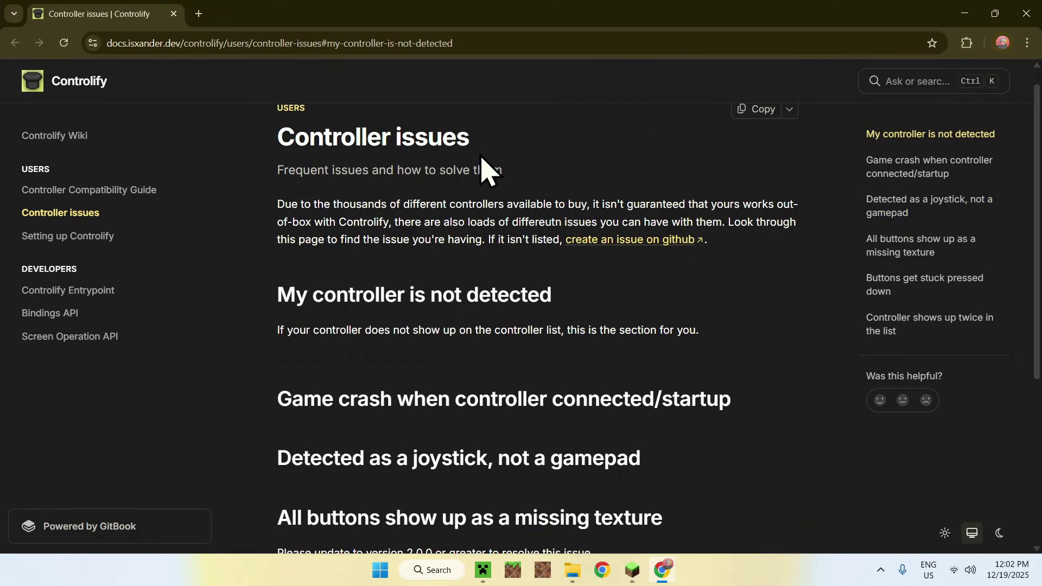
{"action": "scroll", "coordinate": [477, 174], "scroll_direction": "up", "scroll_amount": 1}
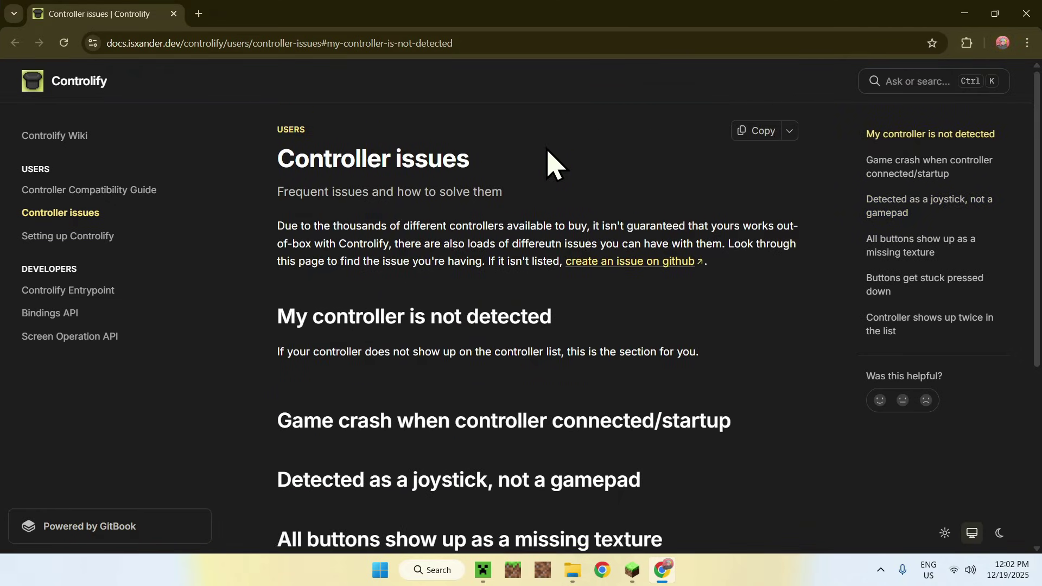
{"action": "left_click", "coordinate": [1026, 13]}
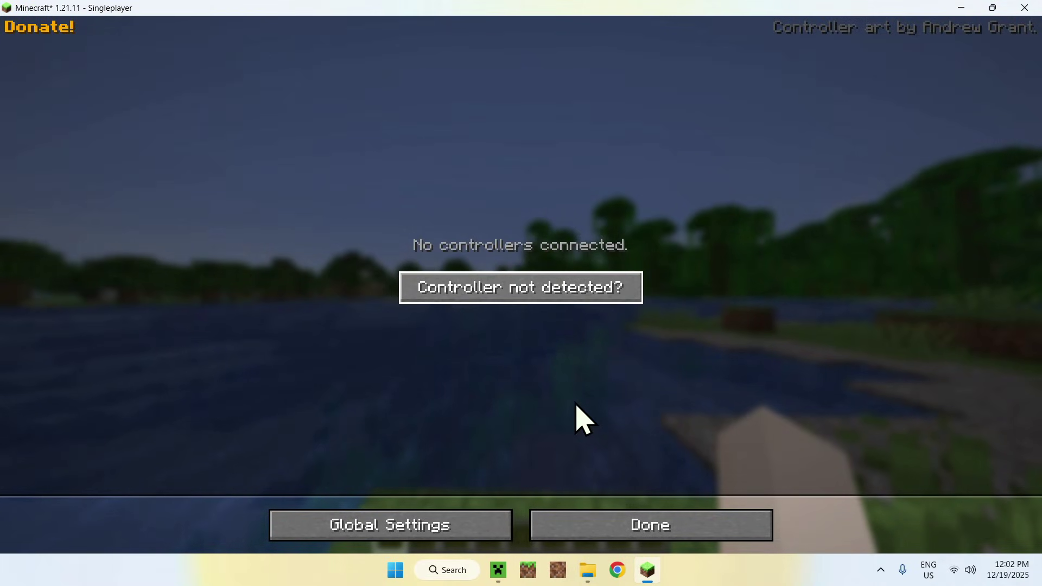
{"action": "left_click", "coordinate": [649, 526]}
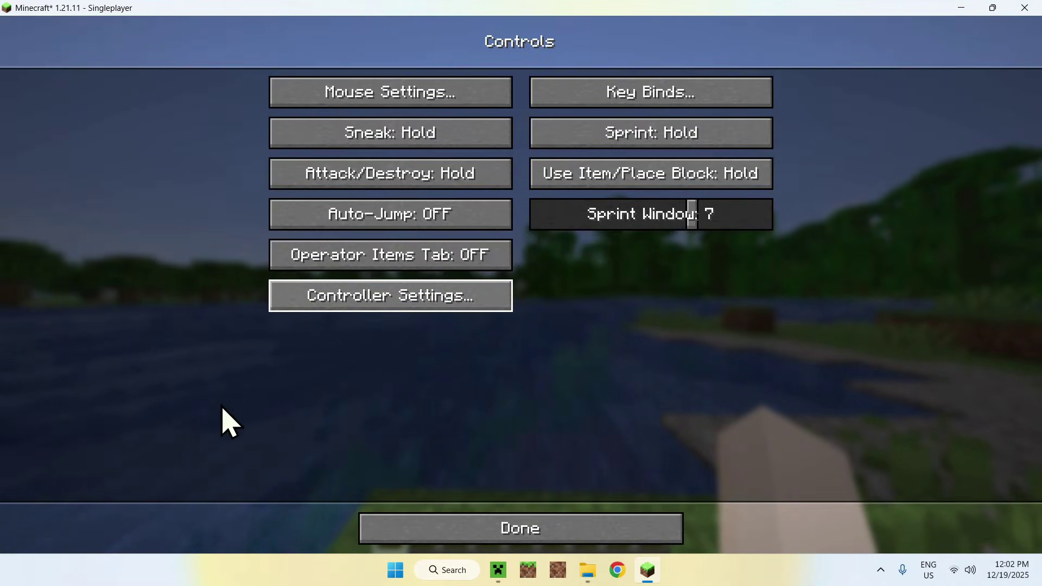